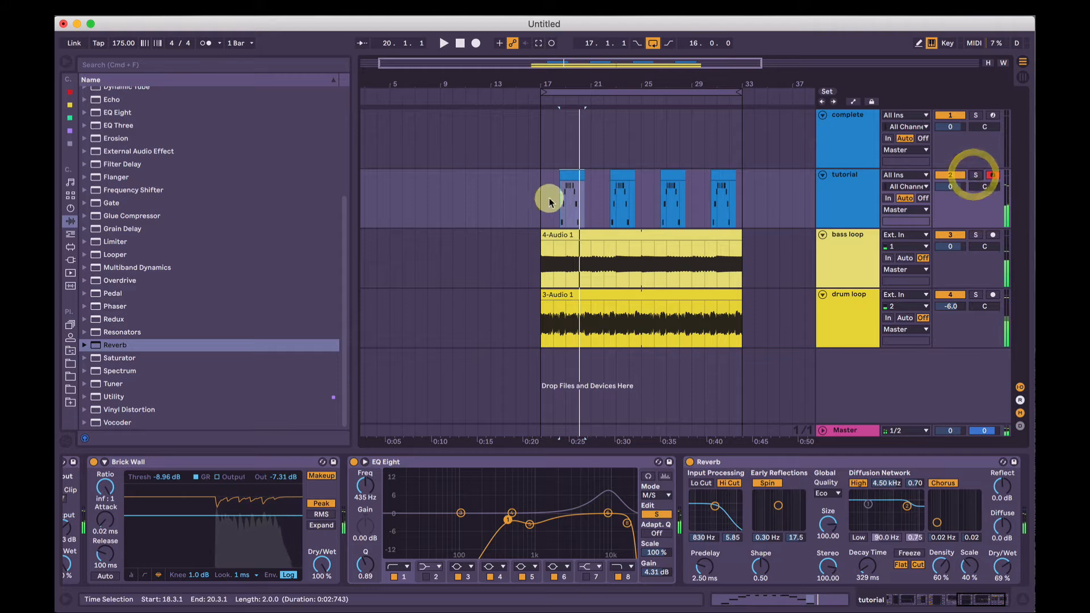
Play the arrangement from bar 17 to hear the synth clips with the bass and drum loops, then stop playback.
{"action": "left_click", "coordinate": [540, 202]}
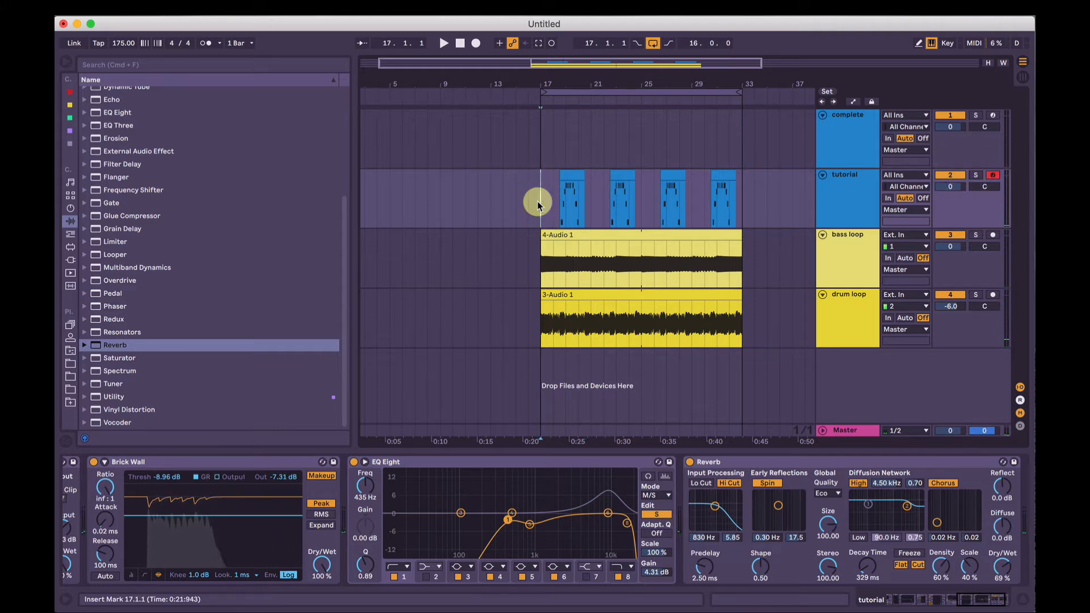
{"action": "key", "text": "space"}
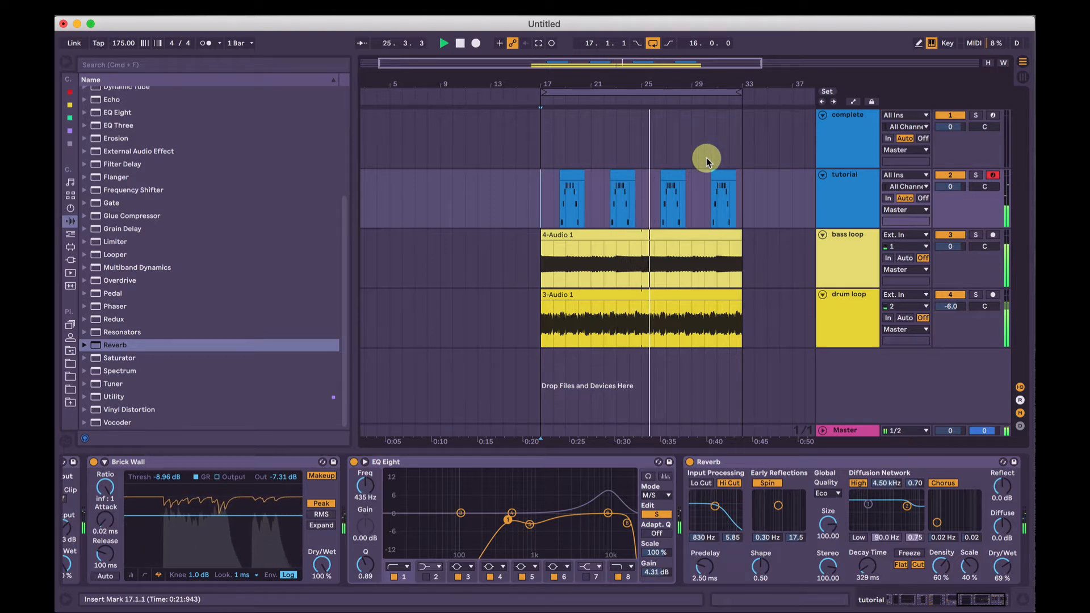
{"action": "key", "text": "space"}
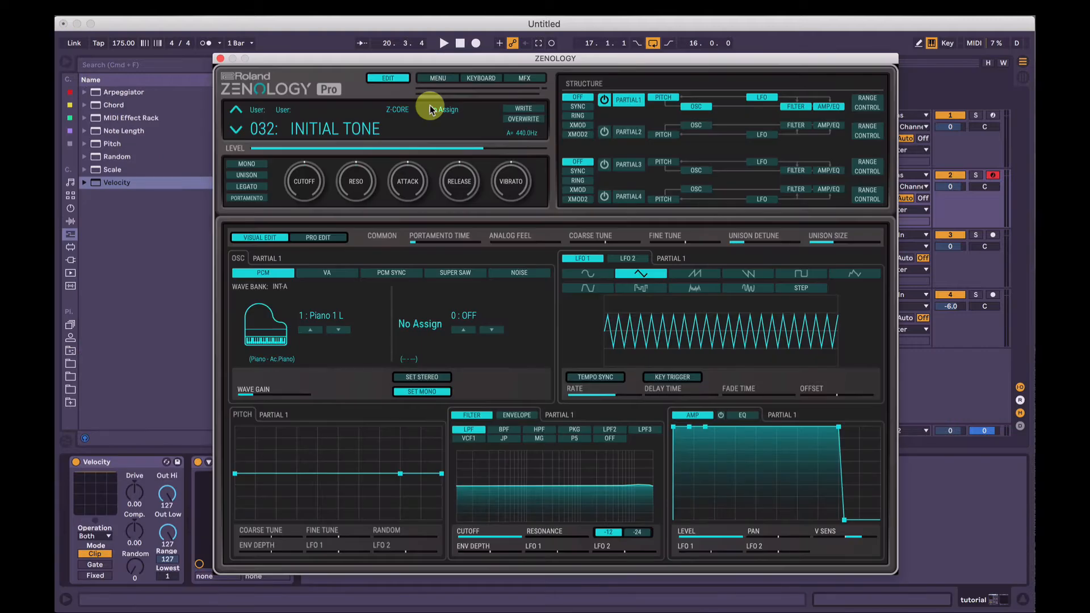
Load the user tone 0032: INITIAL TONE from the Tone/Drum Kit Browser and close the browser.
{"action": "left_click", "coordinate": [327, 129]}
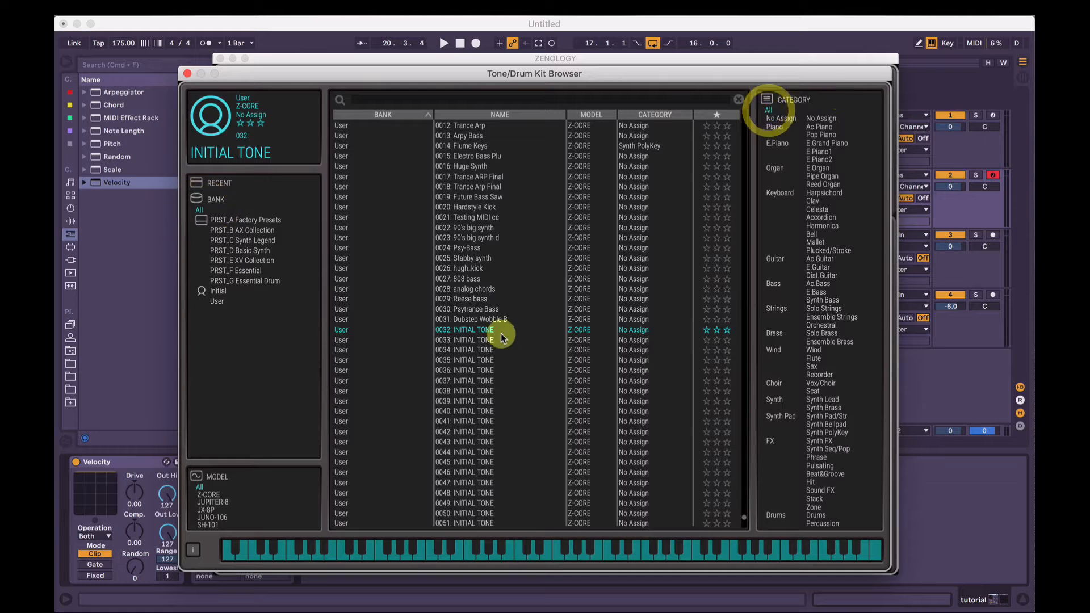
{"action": "left_click", "coordinate": [479, 332]}
{"action": "left_click", "coordinate": [187, 73]}
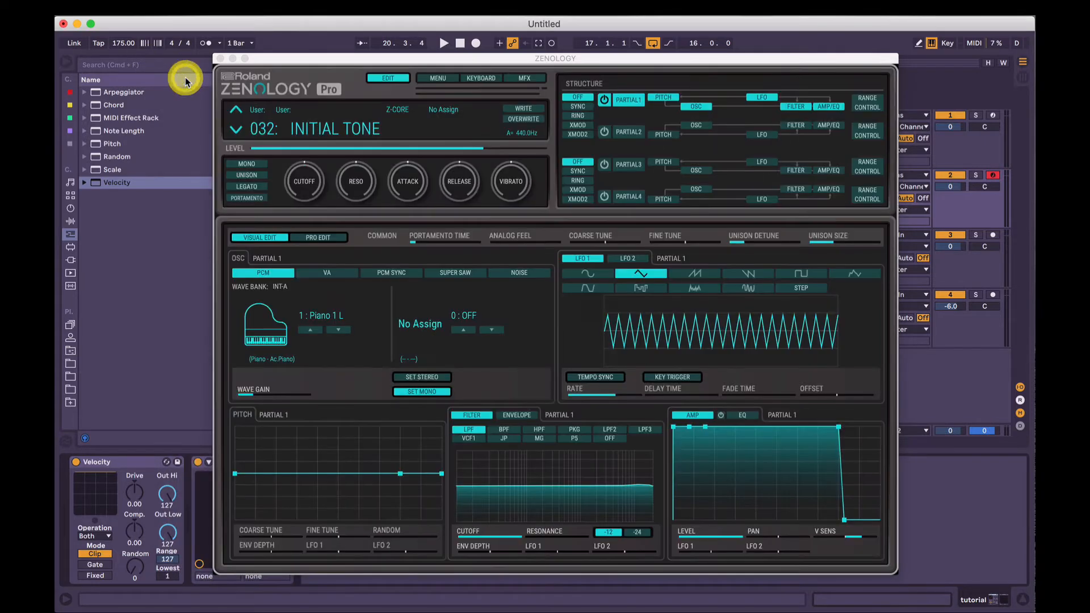
Examine the Out Hi and Out Low settings of the Velocity device before the synth, then return to the ZENOLOGY editor.
{"action": "left_click", "coordinate": [220, 58]}
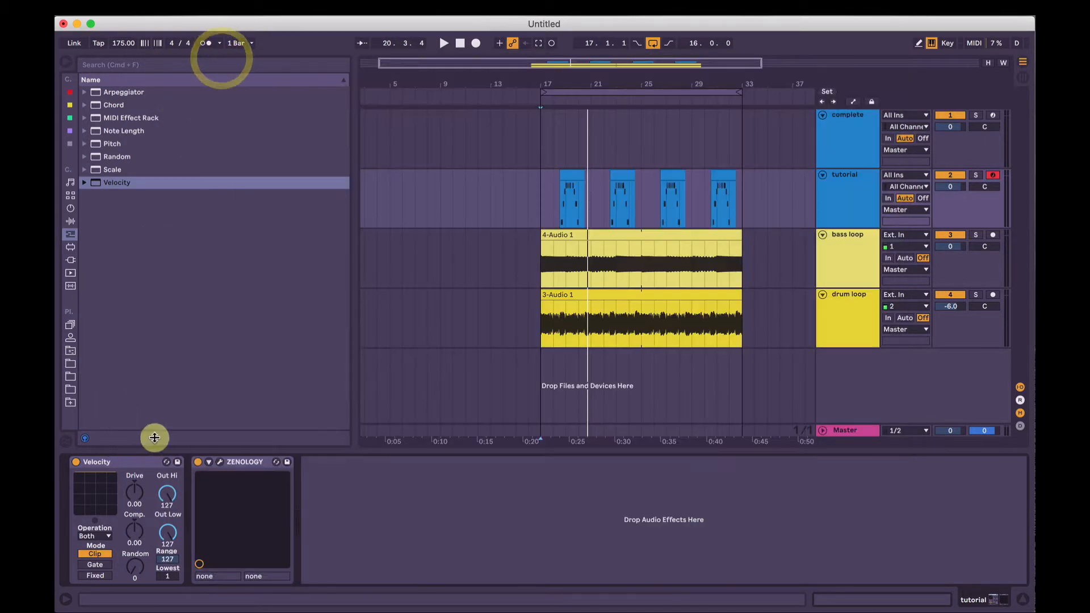
{"action": "left_click", "coordinate": [117, 461]}
{"action": "left_click", "coordinate": [166, 527]}
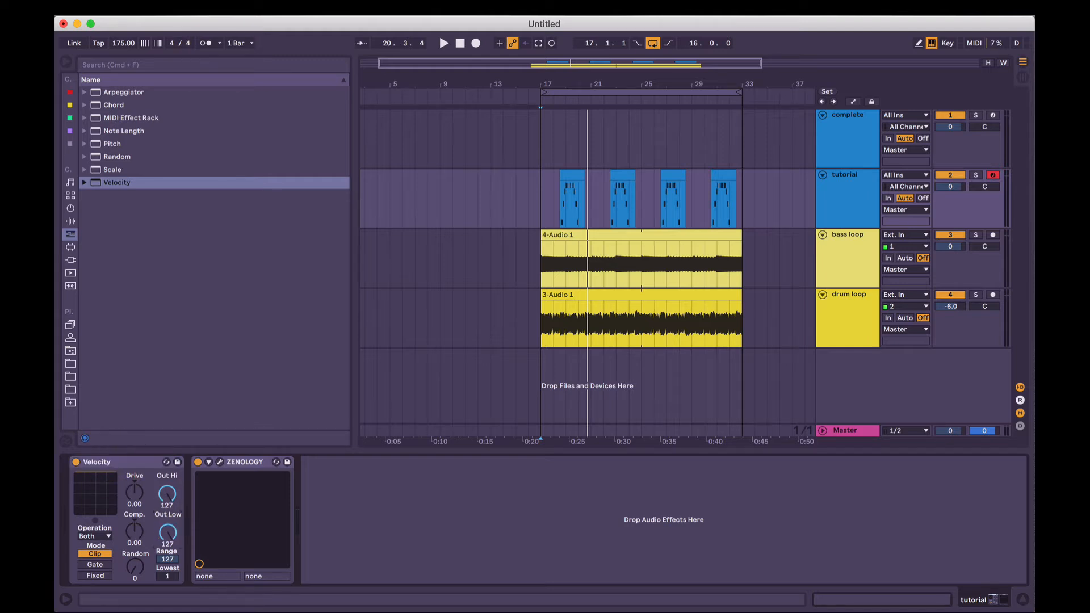
{"action": "left_click", "coordinate": [172, 500]}
{"action": "left_click", "coordinate": [220, 462]}
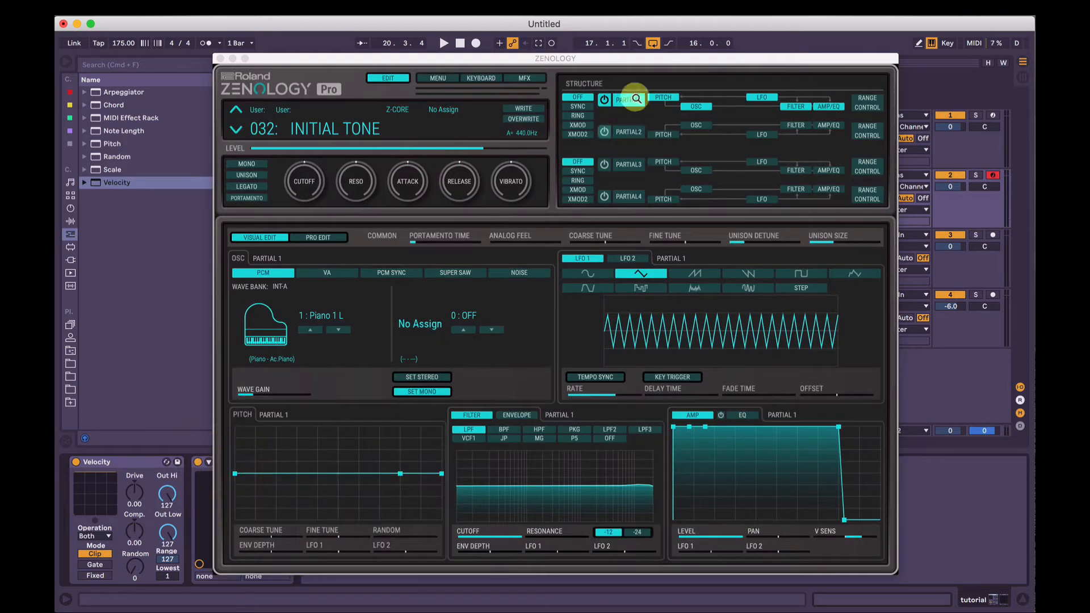
Set Partial 1's oscillator to the VA type with the sawtooth waveform.
{"action": "left_click", "coordinate": [337, 273]}
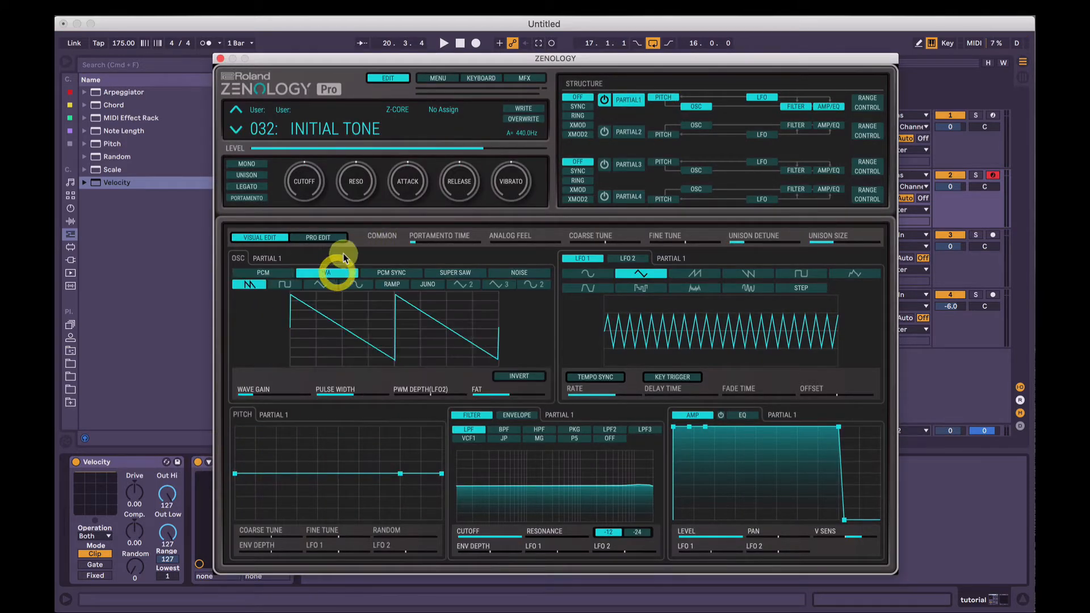
{"action": "left_click", "coordinate": [250, 285]}
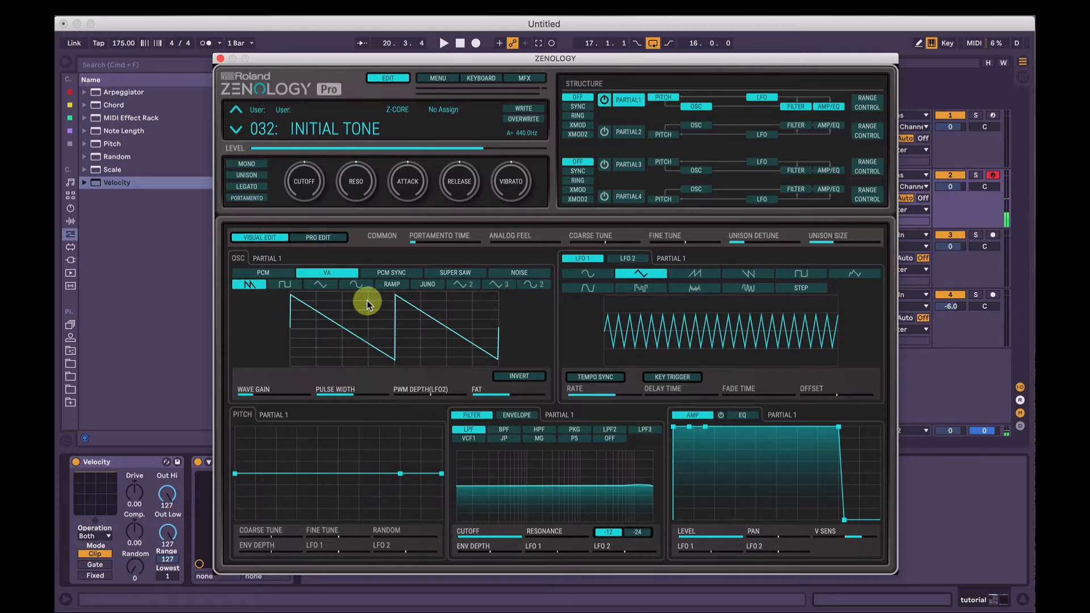
Enable Mono, Portamento and Unison for the tone, with a unison size of 2 and a unison detune of 10.
{"action": "left_click", "coordinate": [249, 164]}
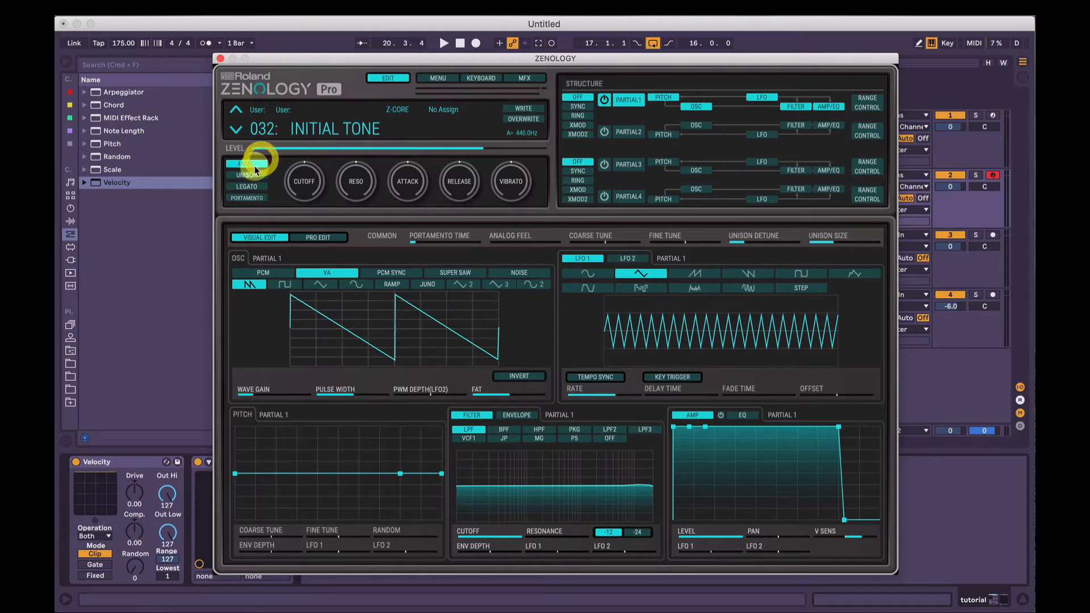
{"action": "left_click", "coordinate": [251, 198]}
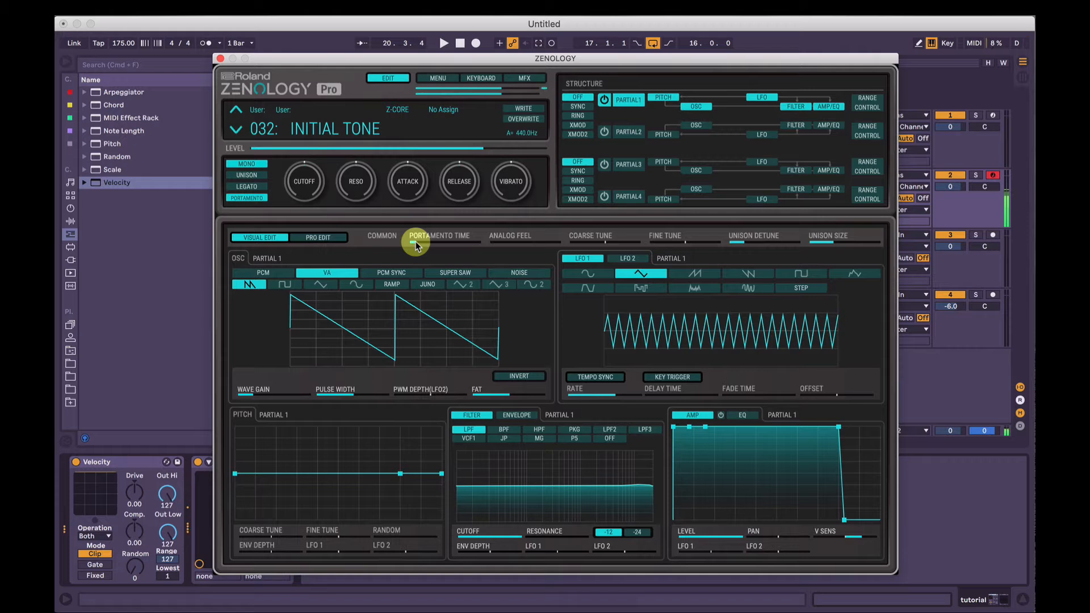
{"action": "left_click", "coordinate": [263, 178]}
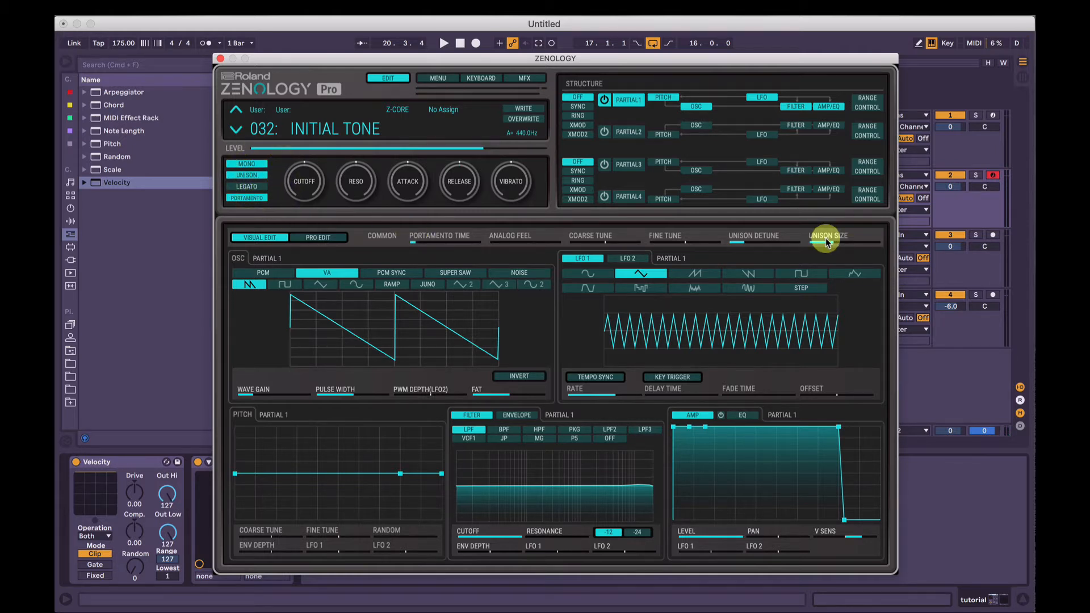
{"action": "left_click_drag", "start_coordinate": [806, 239], "coordinate": [740, 246]}
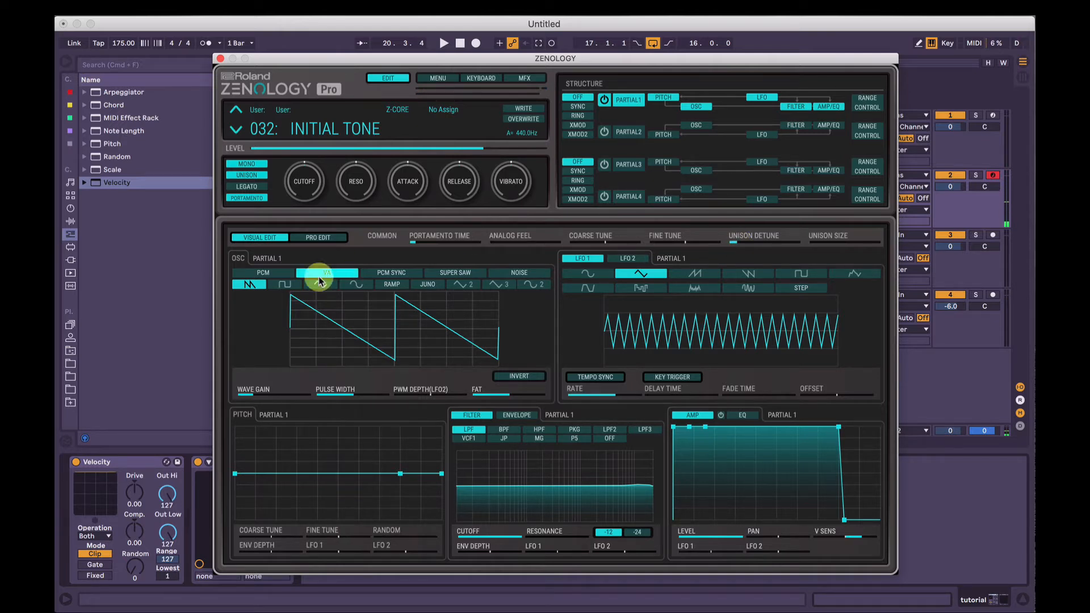
Lower Partial 1's pitch fine tune slightly and set its LFO 1 pitch depth to 12.
{"action": "left_click", "coordinate": [667, 98]}
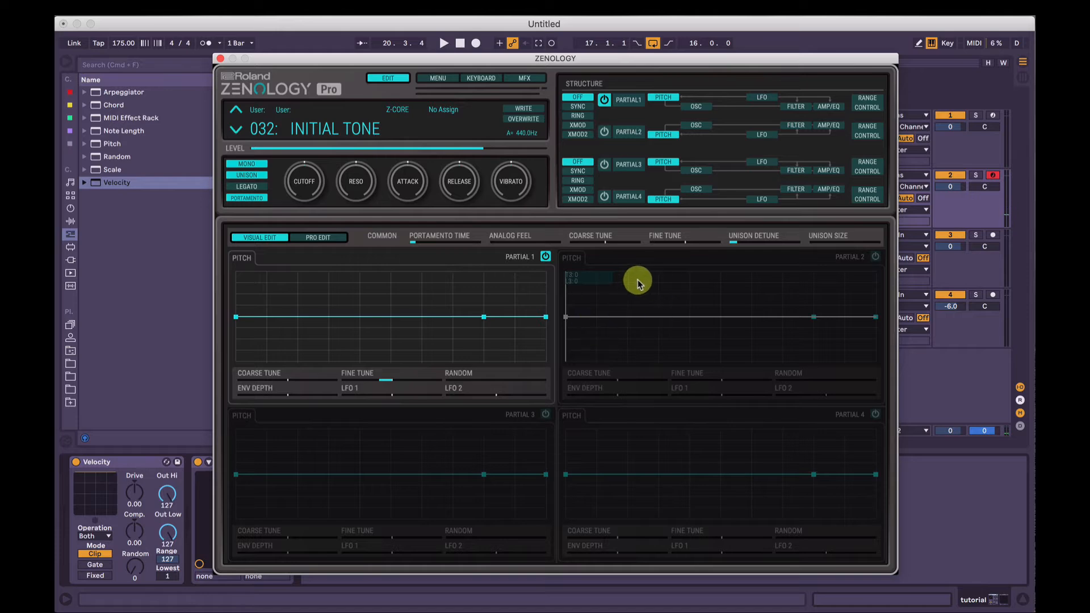
{"action": "left_click", "coordinate": [761, 97]}
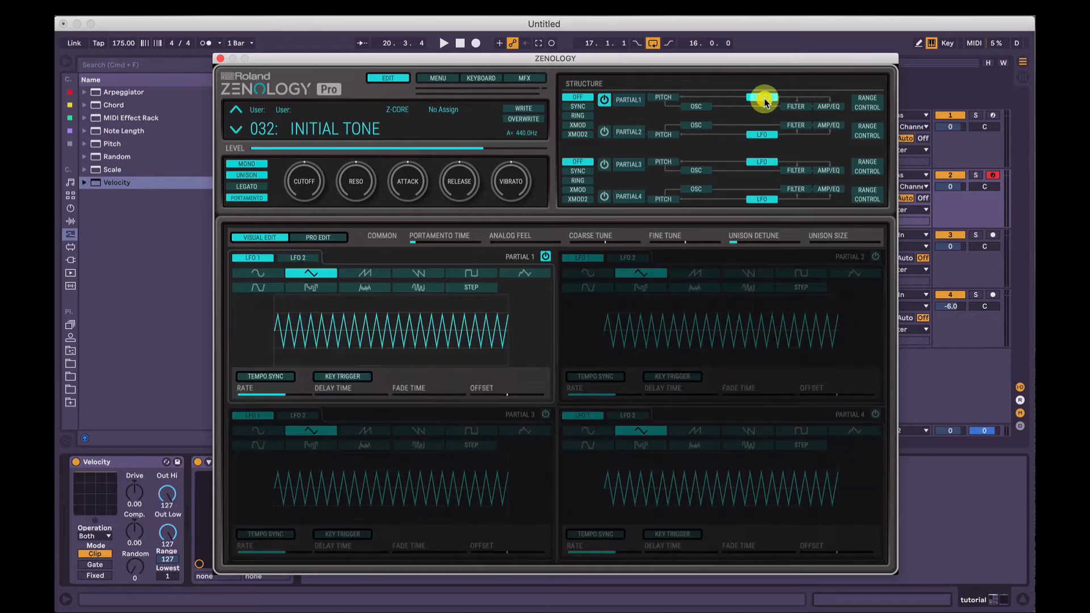
{"action": "left_click", "coordinate": [662, 98]}
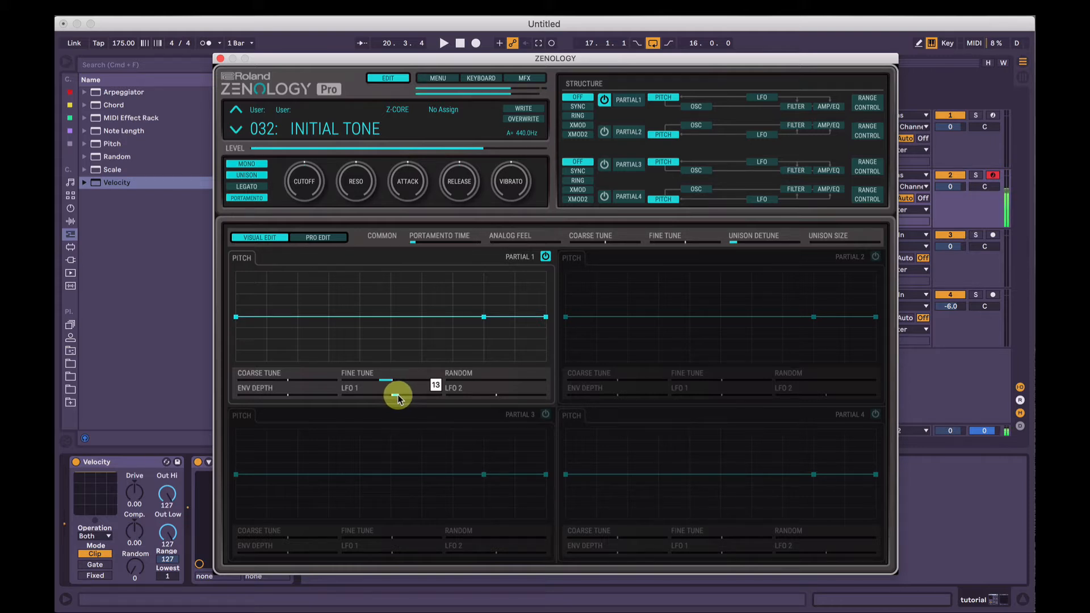
{"action": "left_click_drag", "start_coordinate": [396, 394], "coordinate": [398, 396]}
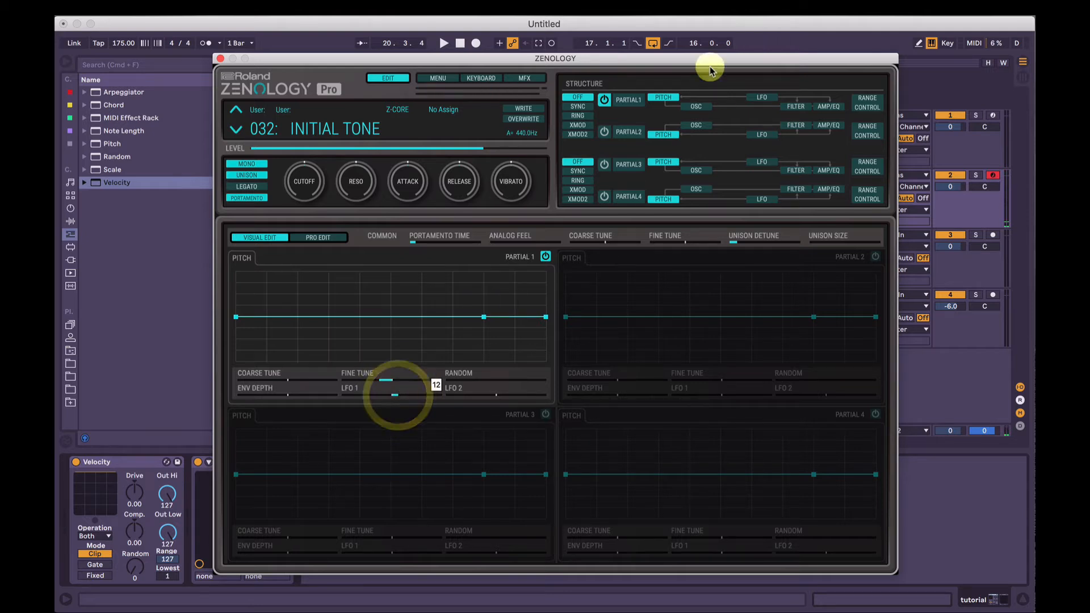
Set Partial 1's LFO 1 to a sine wave with Tempo Sync and Key Trigger on and a rate of 1/16.
{"action": "left_click", "coordinate": [762, 97]}
{"action": "left_click", "coordinate": [266, 376]}
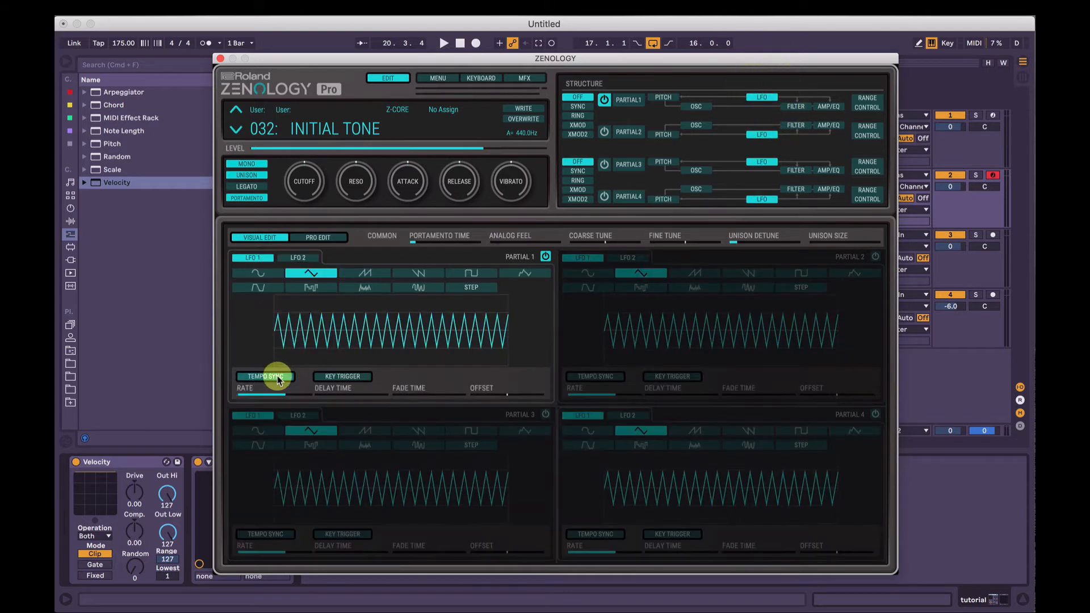
{"action": "left_click", "coordinate": [339, 376]}
{"action": "left_click", "coordinate": [301, 389]}
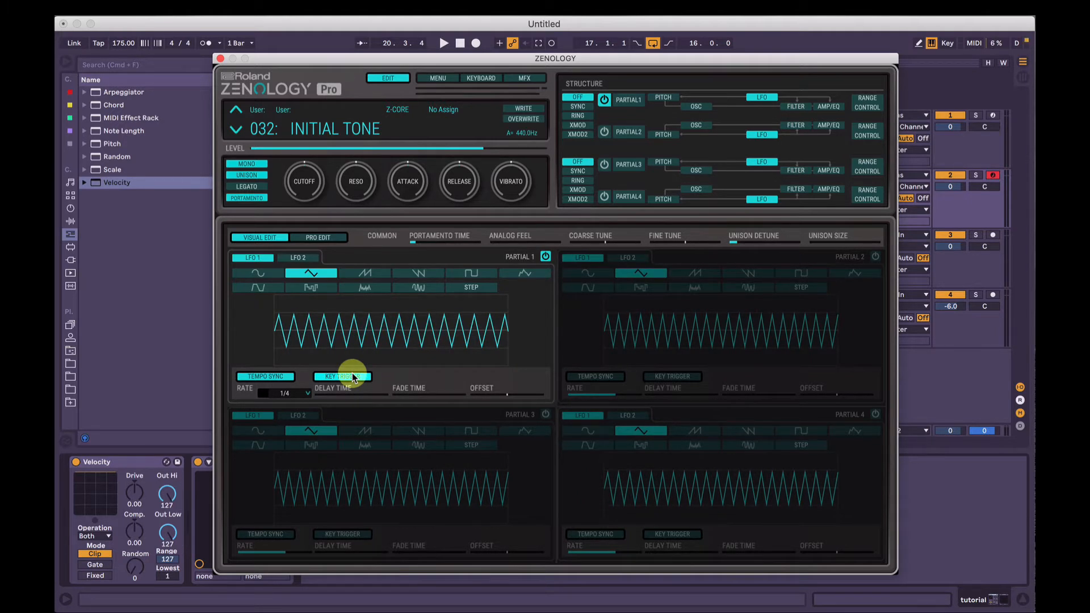
{"action": "left_click", "coordinate": [257, 274]}
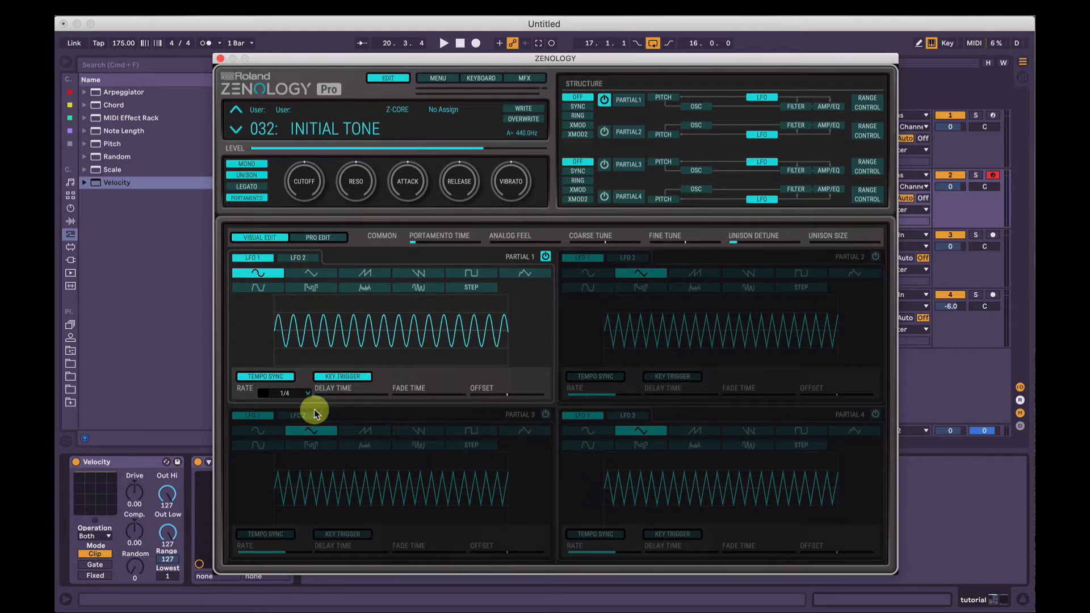
{"action": "left_click", "coordinate": [290, 392]}
{"action": "left_click", "coordinate": [291, 396]}
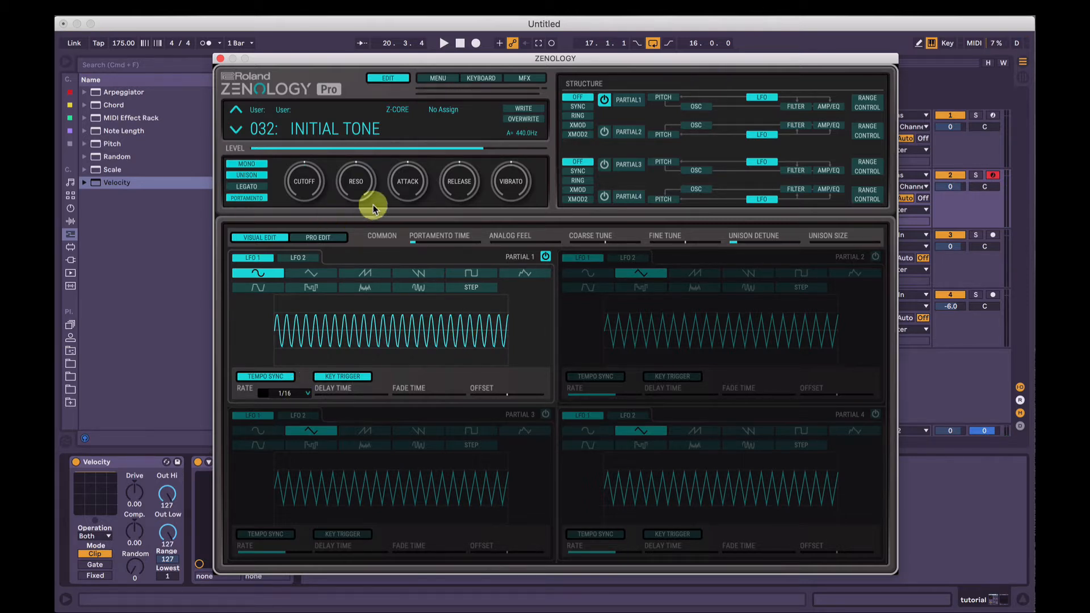
Copy Tone Partial 1 and paste it onto Tone Partial 2 with the Pro Edit utility.
{"action": "left_click", "coordinate": [329, 237]}
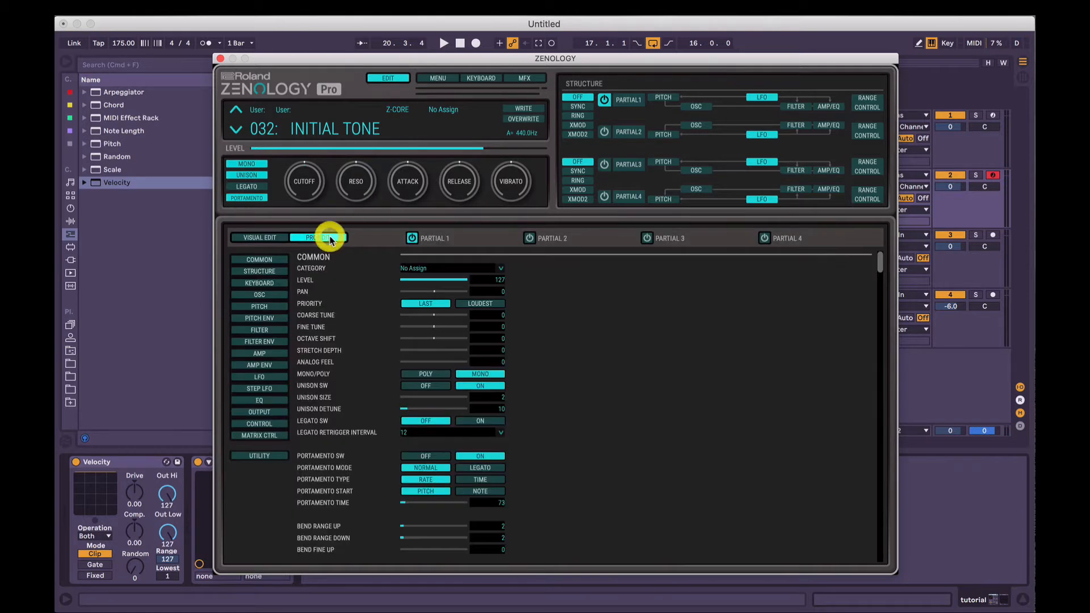
{"action": "left_click", "coordinate": [259, 455]}
{"action": "mouse_move", "coordinate": [293, 460]}
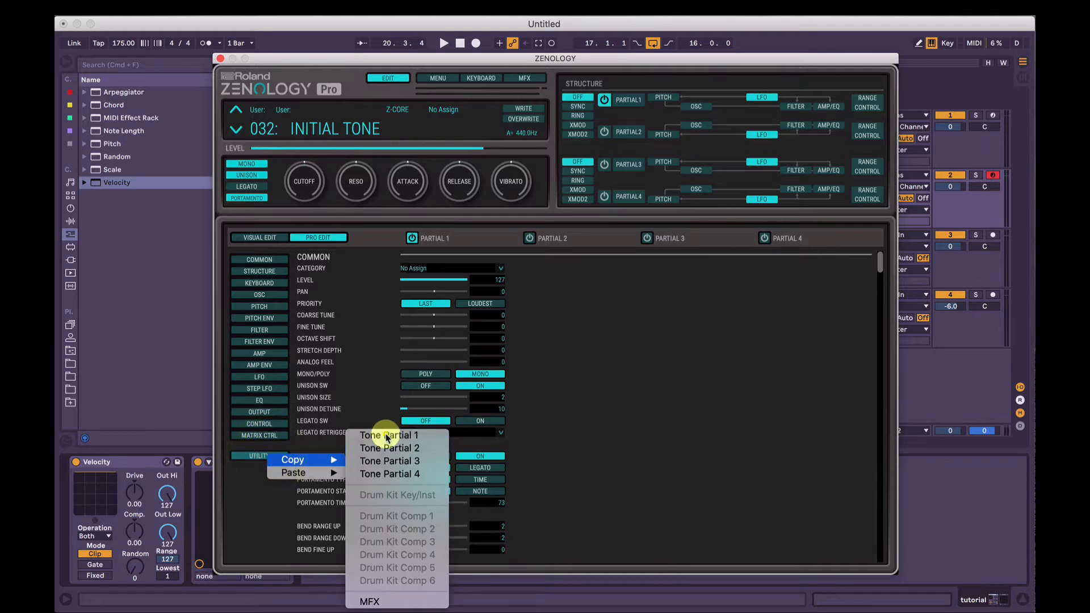
{"action": "left_click", "coordinate": [379, 434]}
{"action": "left_click", "coordinate": [266, 457]}
{"action": "mouse_move", "coordinate": [287, 475]}
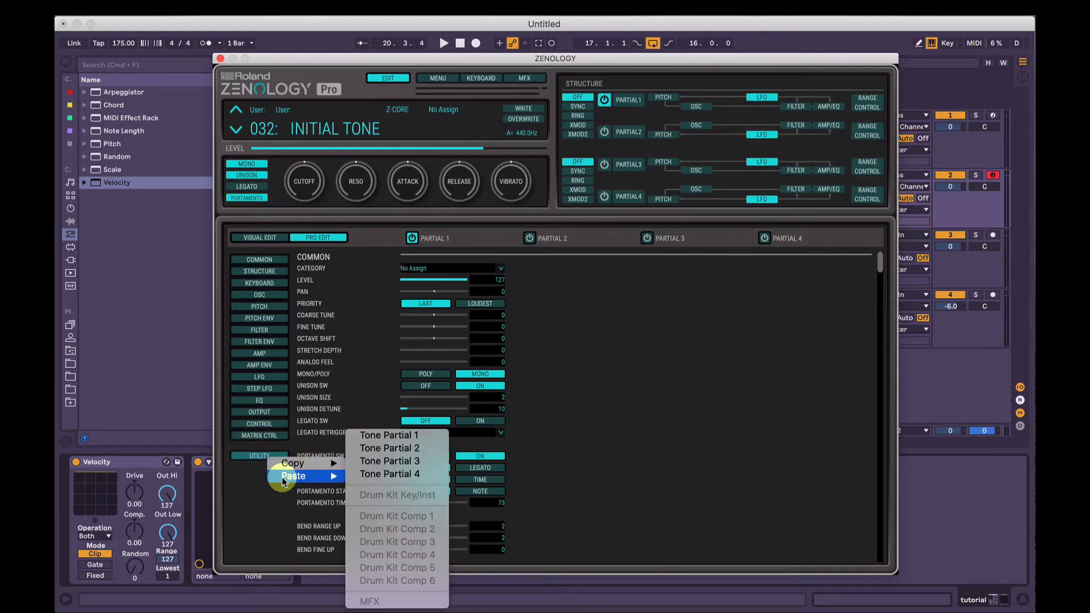
{"action": "left_click", "coordinate": [388, 447]}
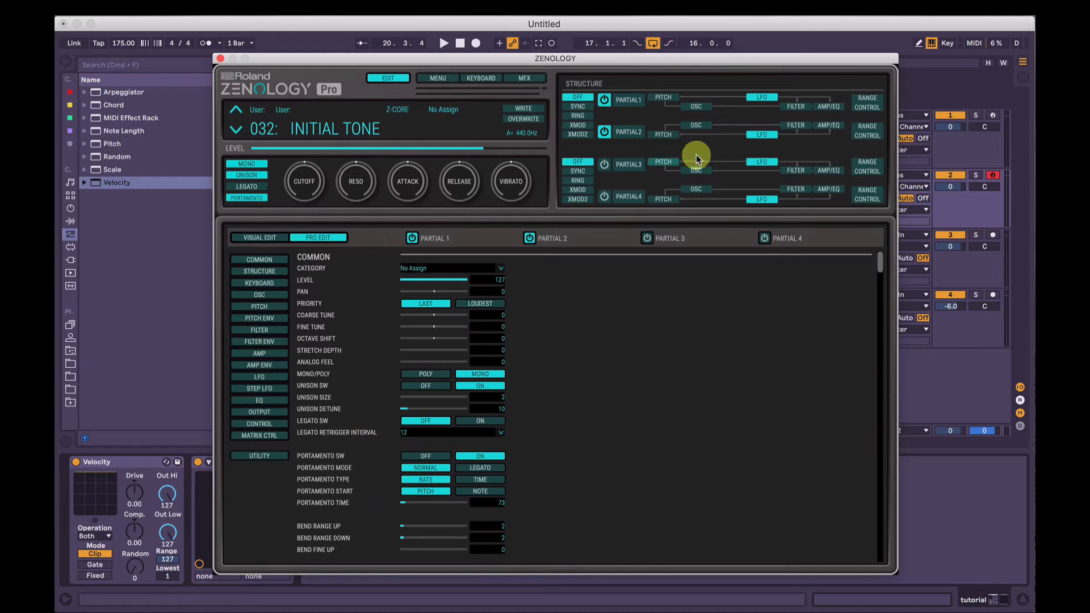
Change Partial 2's VA oscillator to a square wave and check its copied LFO and pitch settings.
{"action": "left_click", "coordinate": [265, 238]}
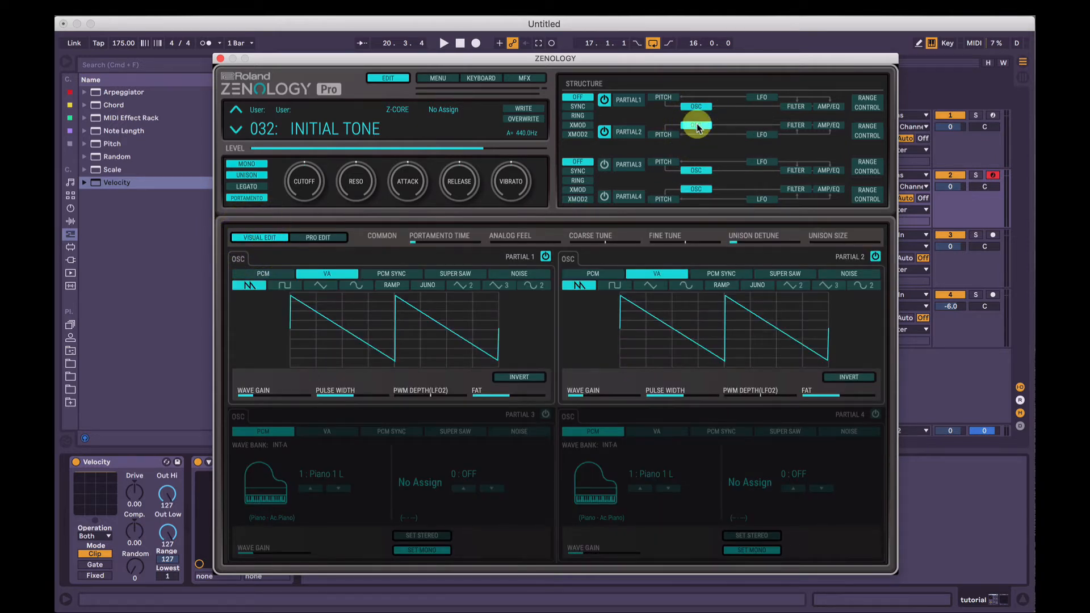
{"action": "left_click", "coordinate": [614, 285]}
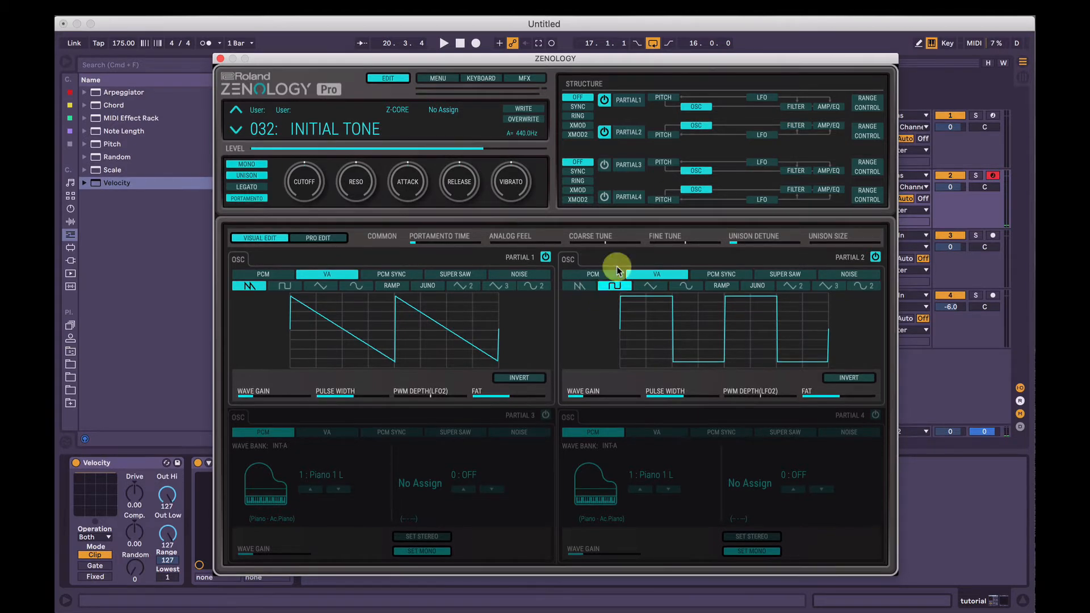
{"action": "left_click", "coordinate": [764, 137]}
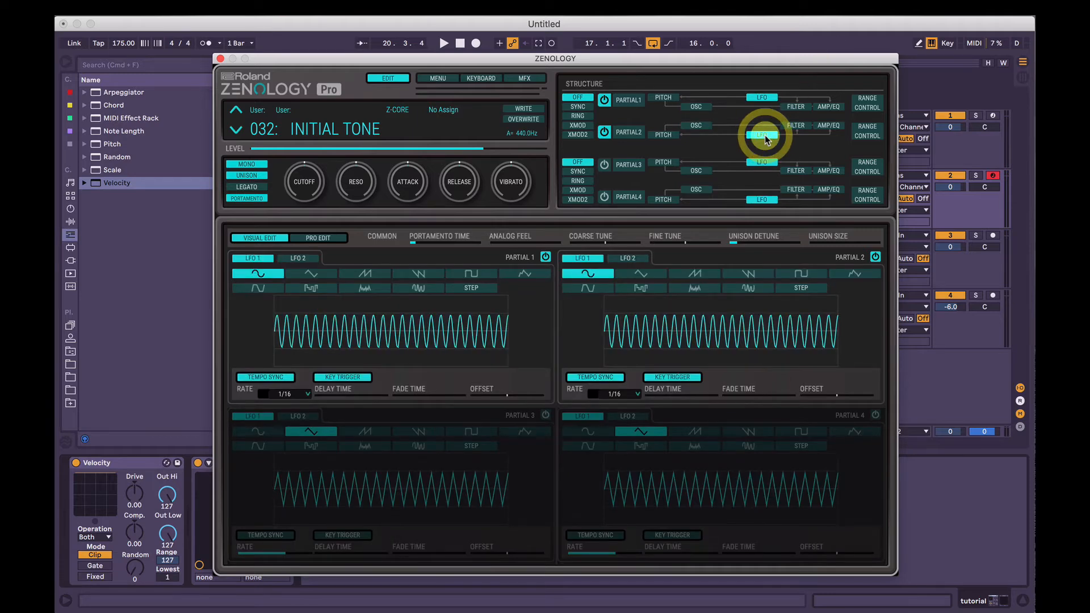
{"action": "left_click", "coordinate": [662, 136]}
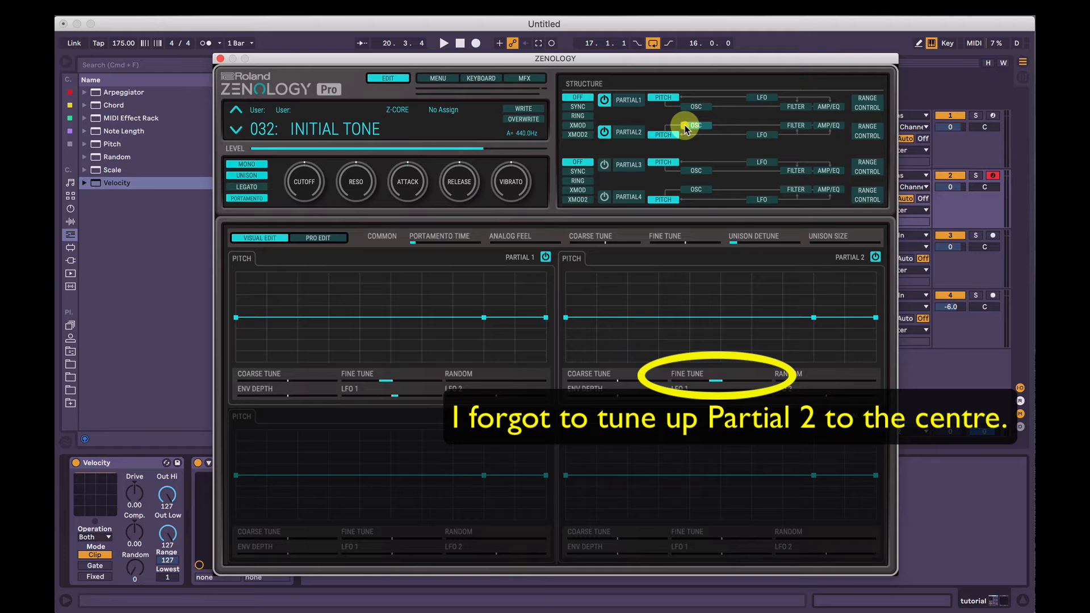
{"action": "left_click", "coordinate": [686, 128]}
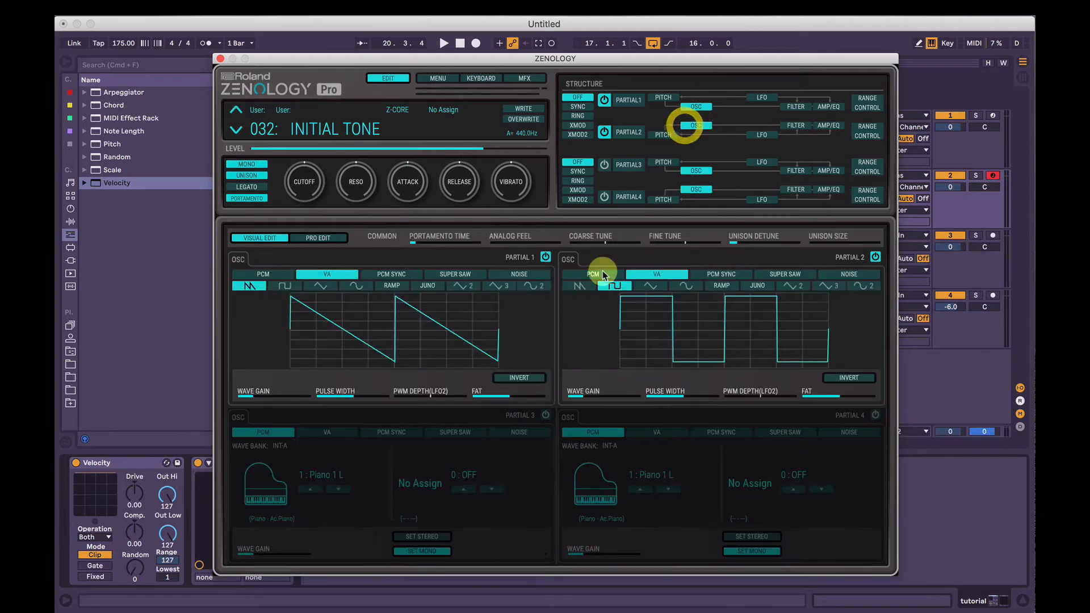
Mute and re-enable Partial 1 and Partial 2 in turn to compare their sound.
{"action": "left_click", "coordinate": [603, 100]}
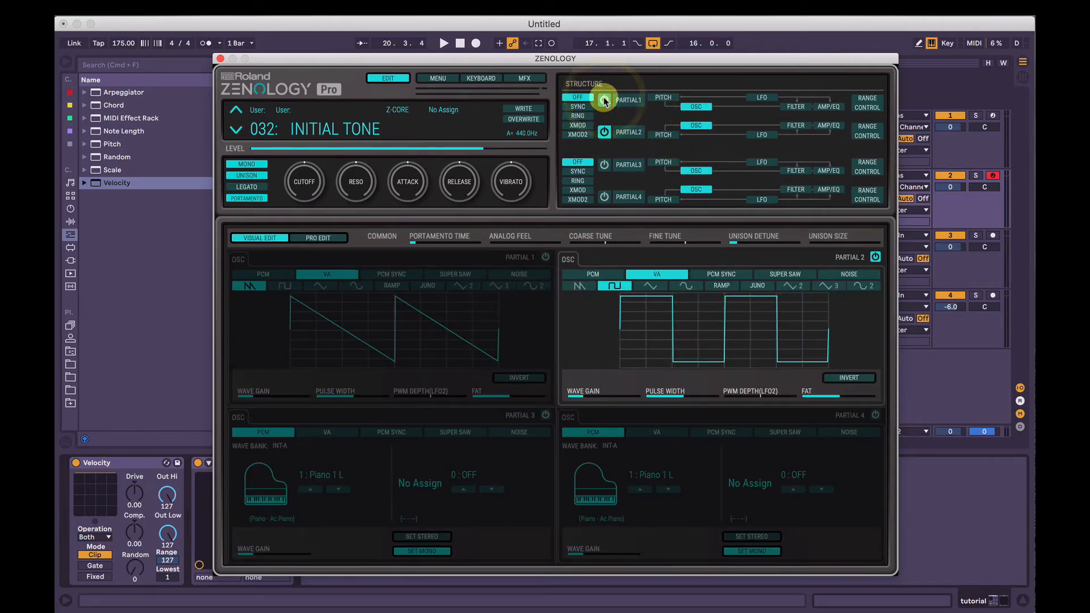
{"action": "left_click", "coordinate": [603, 101]}
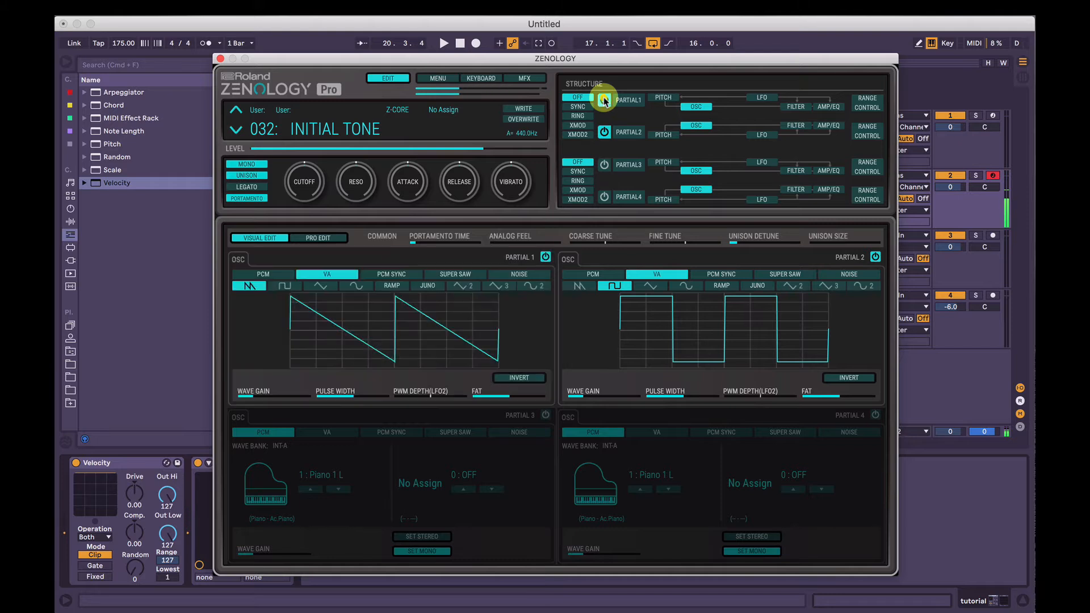
{"action": "left_click", "coordinate": [603, 132]}
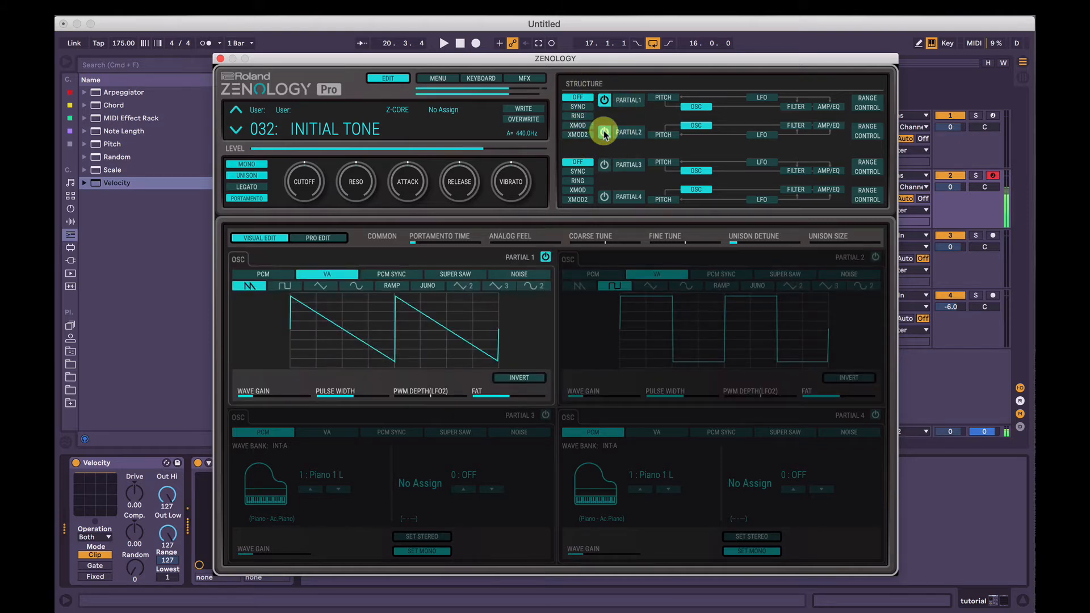
{"action": "left_click", "coordinate": [603, 132]}
Adjust Partial 2's wave gain and slightly lower the tone's overall level in ZENOLOGY.
{"action": "mouse_move", "coordinate": [597, 399]}
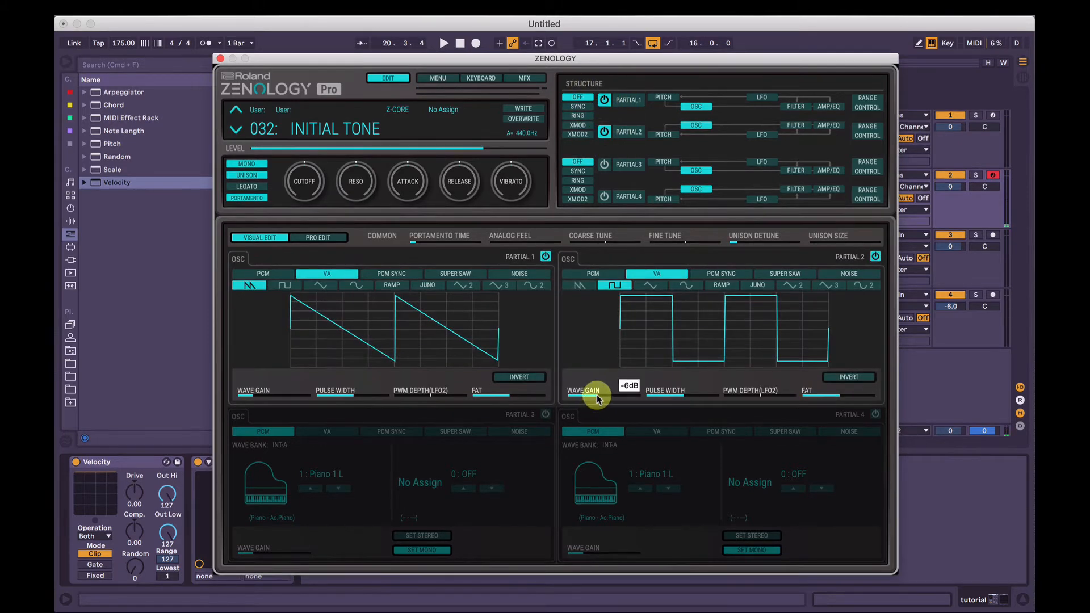
{"action": "left_click", "coordinate": [597, 396]}
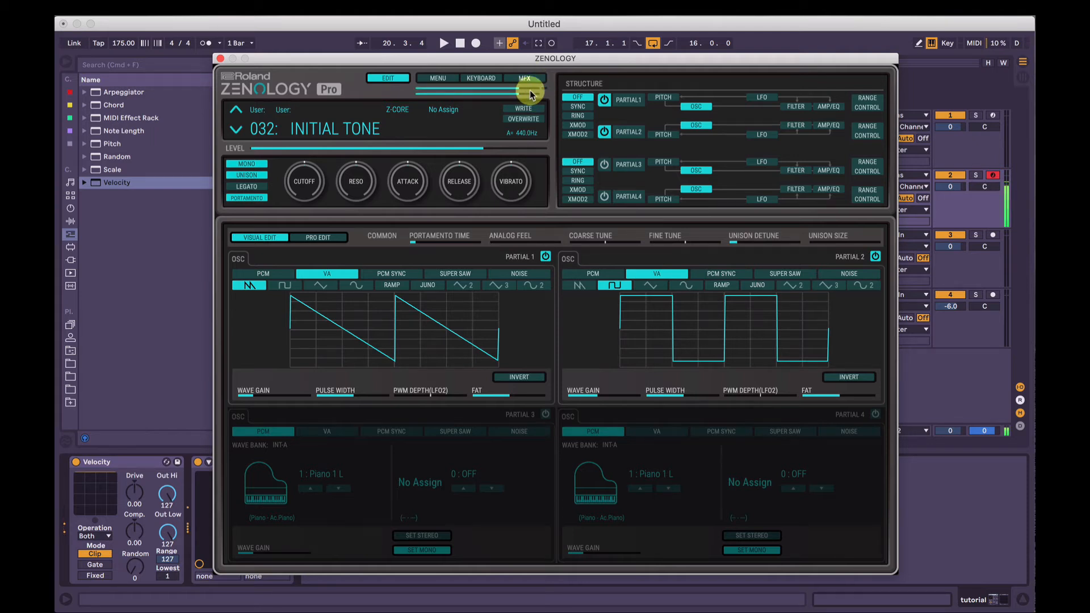
{"action": "left_click", "coordinate": [479, 149]}
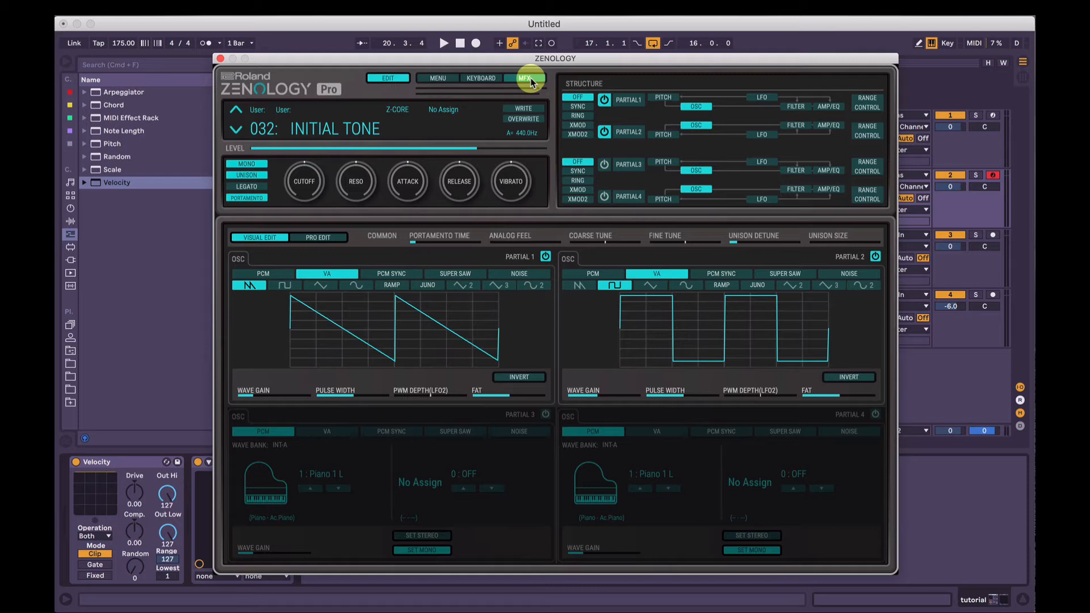
Add Ableton's Chorus effect after ZENOLOGY on the tutorial track, with a 400 Hz highpass and a modulation amount of 0.80 ms.
{"action": "left_click", "coordinate": [72, 222]}
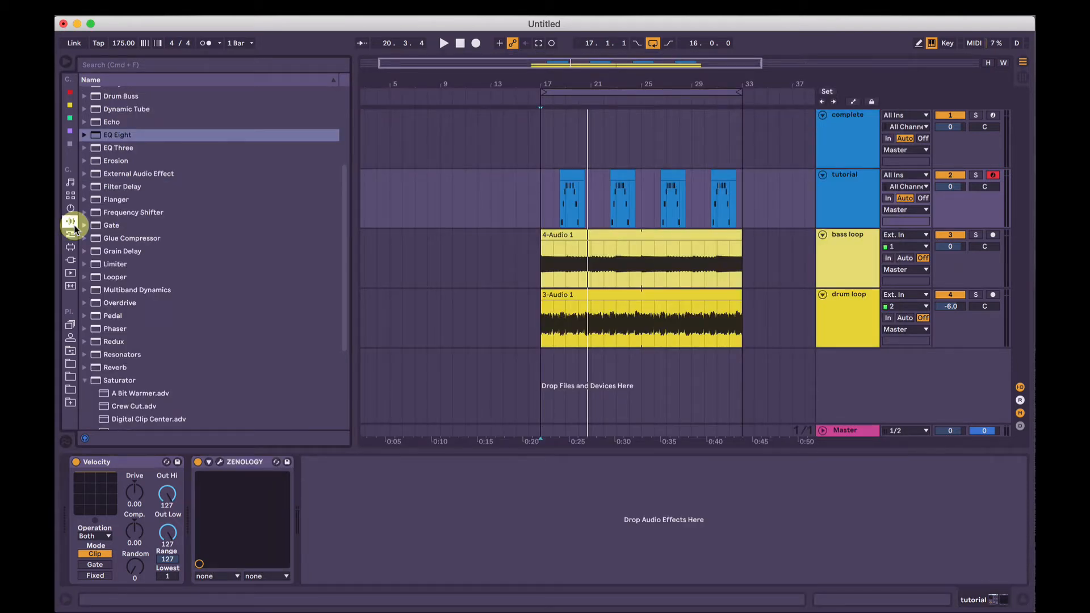
{"action": "scroll", "coordinate": [168, 202], "scroll_direction": "up", "scroll_amount": 3}
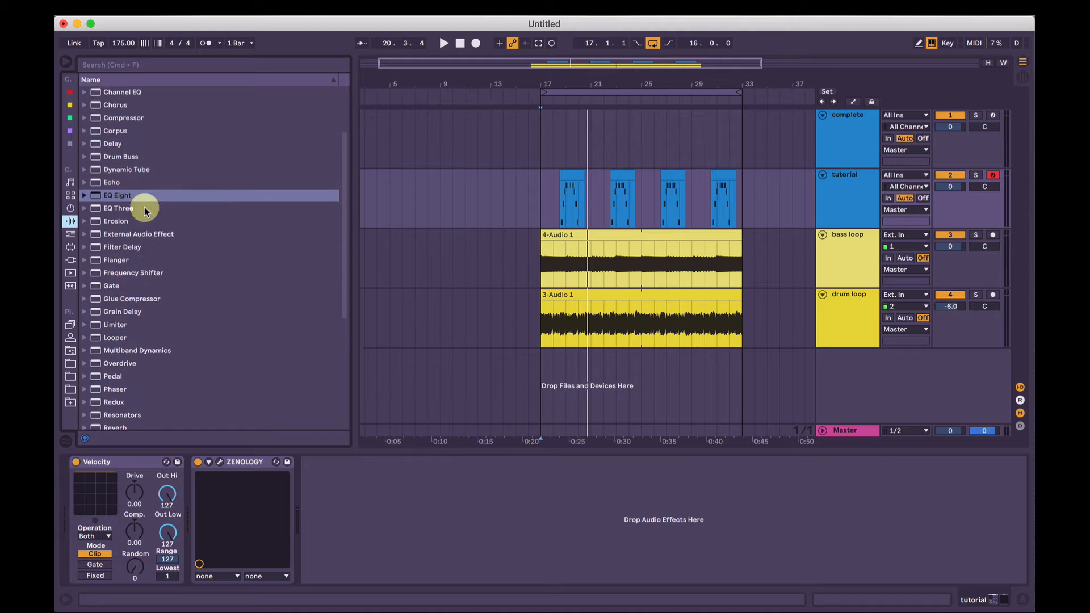
{"action": "double_click", "coordinate": [123, 105]}
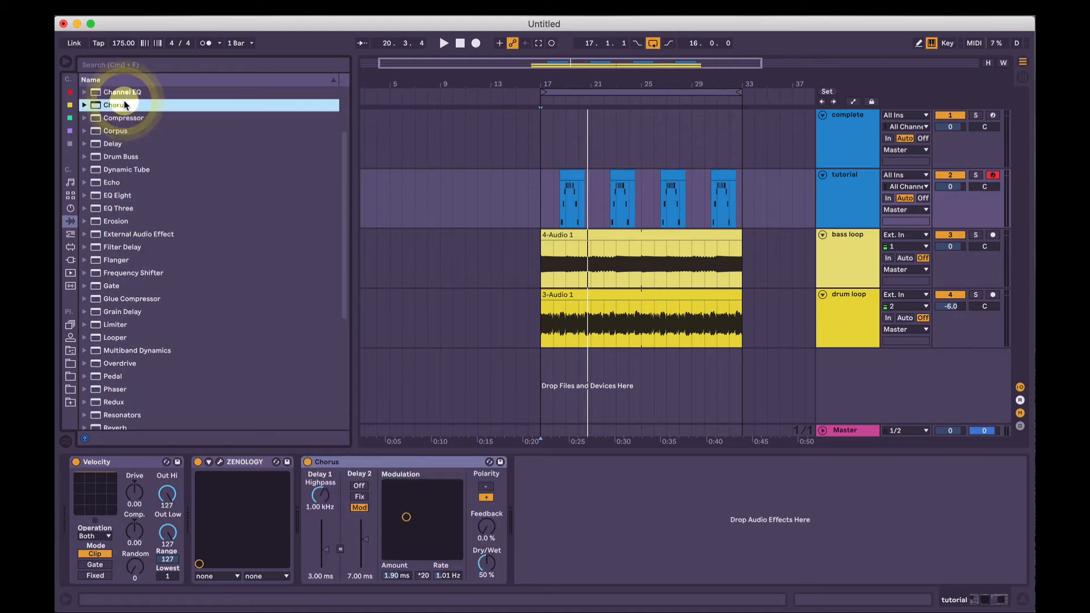
{"action": "left_click_drag", "start_coordinate": [325, 510], "coordinate": [324, 506]}
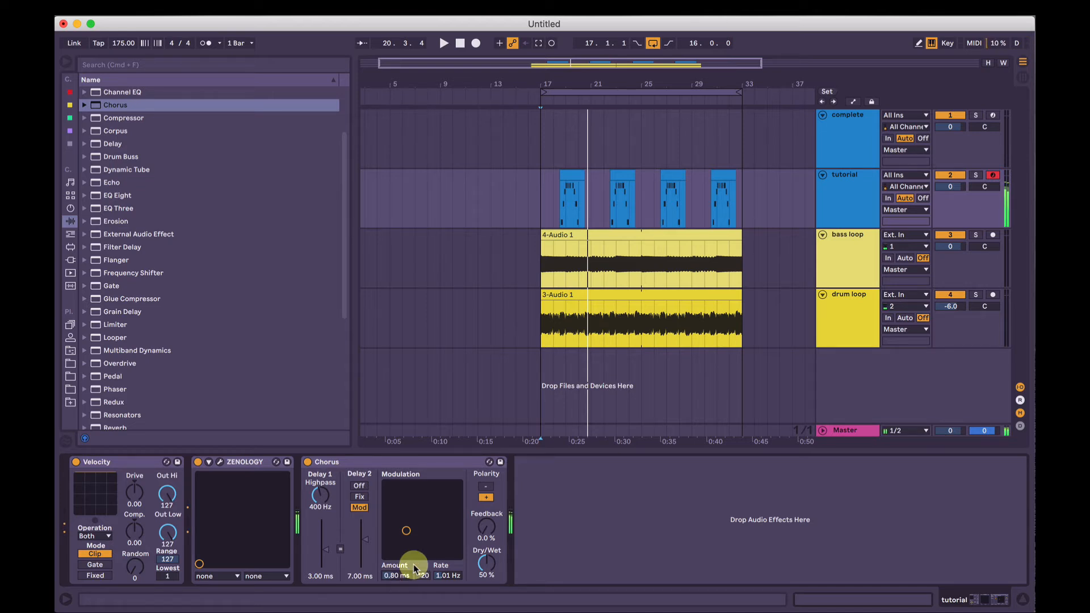
Set the Chorus rate to 2.78 Hz and feedback to 60%, bypassing and re-enabling the effect to compare the sound.
{"action": "left_click", "coordinate": [307, 462]}
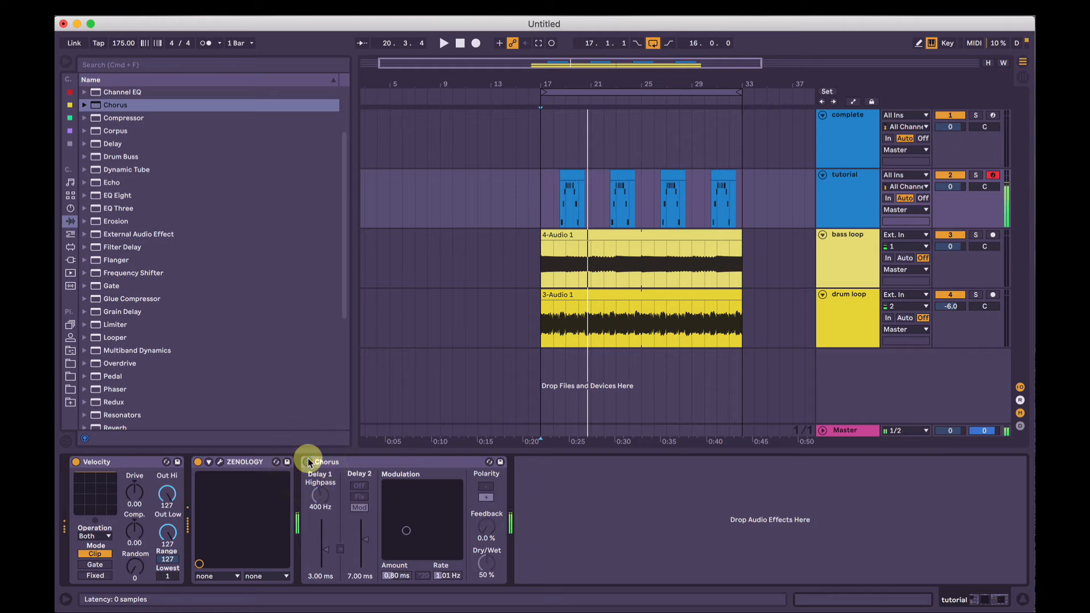
{"action": "left_click", "coordinate": [308, 461]}
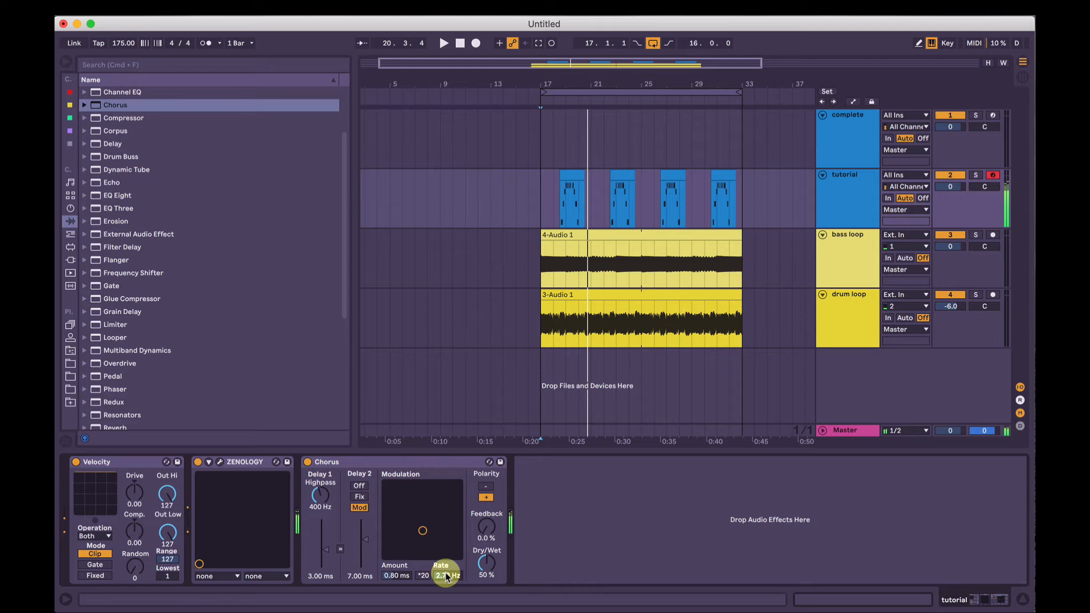
{"action": "left_click", "coordinate": [480, 522]}
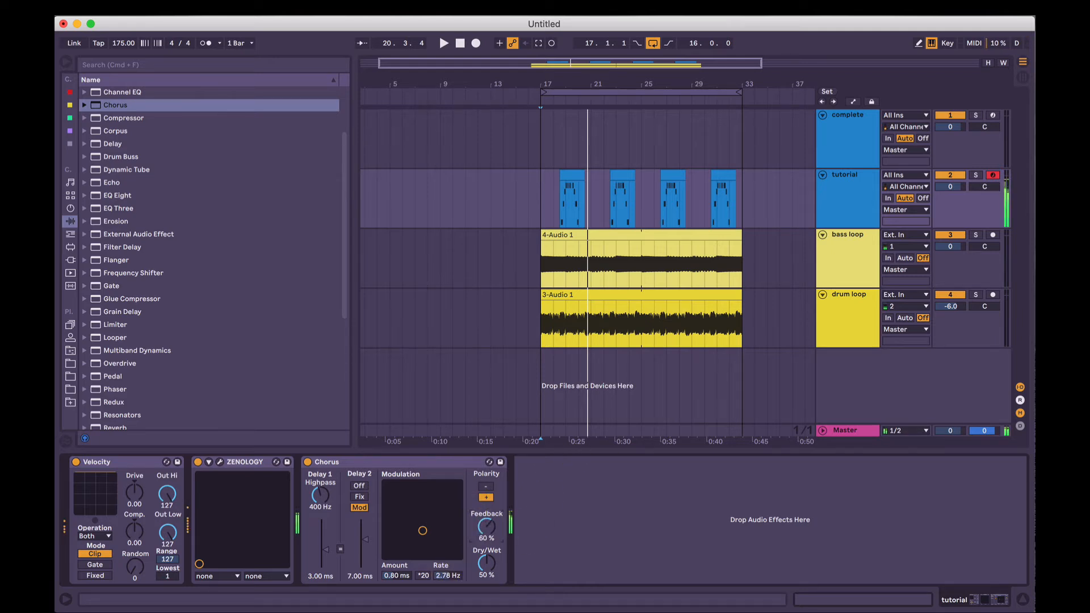
{"action": "left_click", "coordinate": [306, 462]}
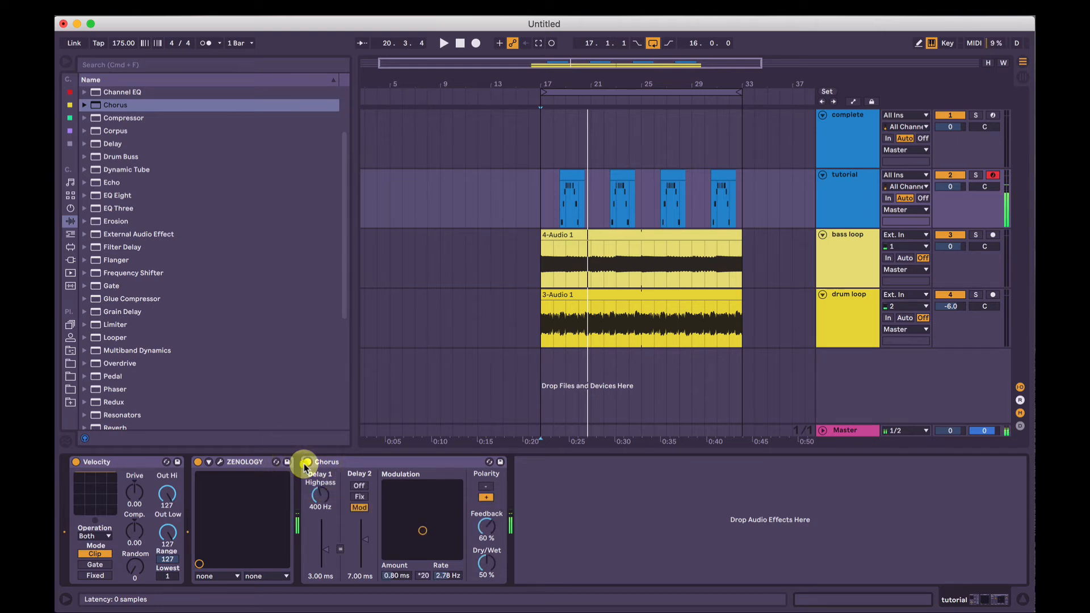
{"action": "left_click", "coordinate": [307, 462]}
Add Multiband Dynamics after the Chorus and lower its low-band input to -24 dB.
{"action": "double_click", "coordinate": [143, 352]}
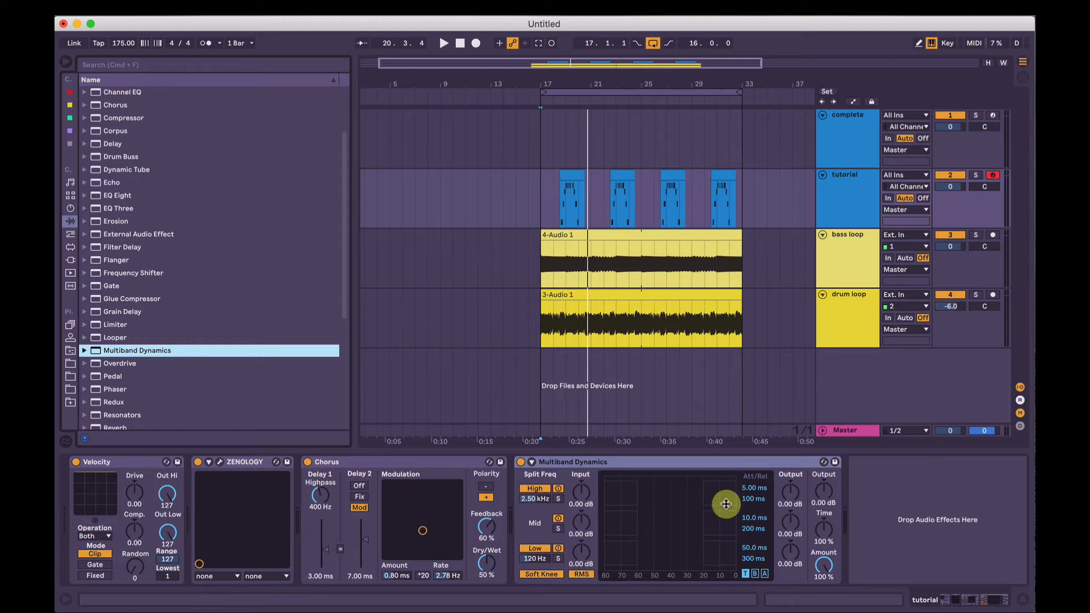
{"action": "left_click_drag", "start_coordinate": [580, 552], "coordinate": [580, 579]}
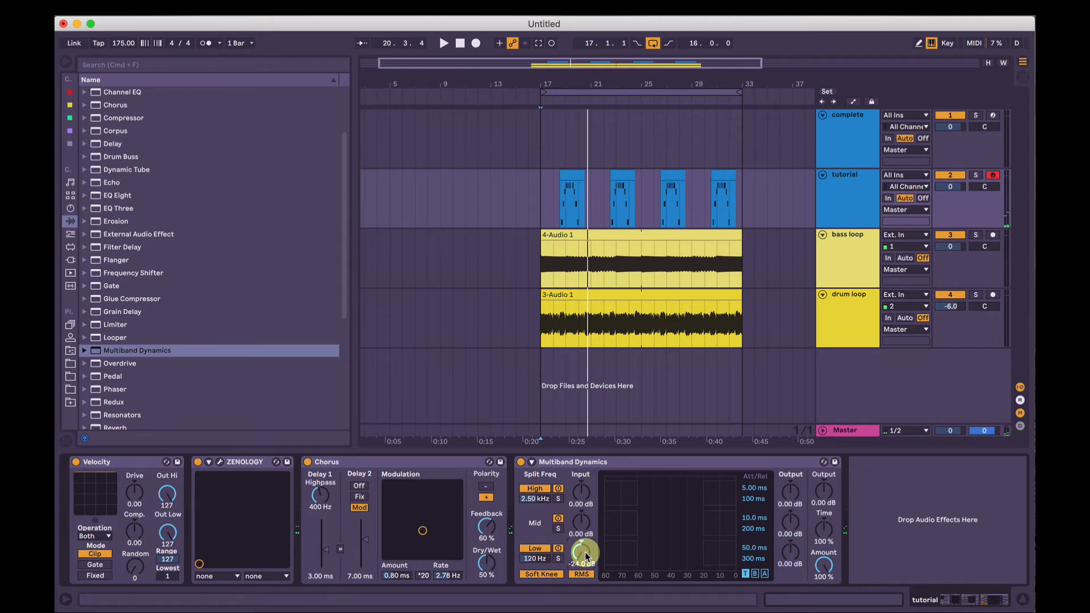
Insert EQ Eight between ZENOLOGY and Chorus, leaving only band 8 active as a high-cut filter at 3.83 kHz.
{"action": "left_click_drag", "start_coordinate": [134, 195], "coordinate": [301, 467]}
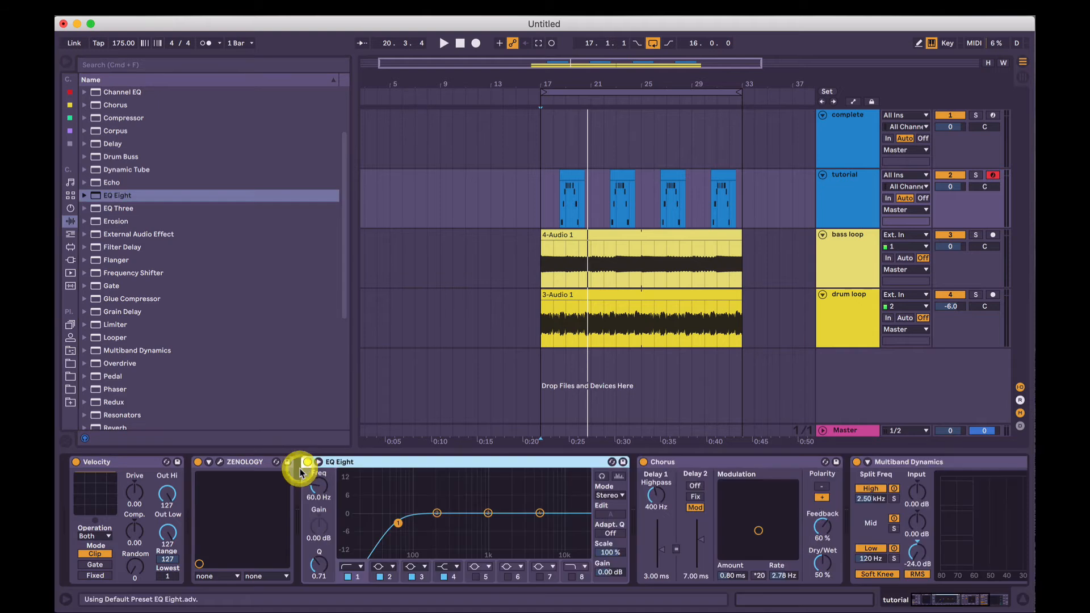
{"action": "left_click", "coordinate": [346, 576]}
{"action": "left_click", "coordinate": [573, 579]}
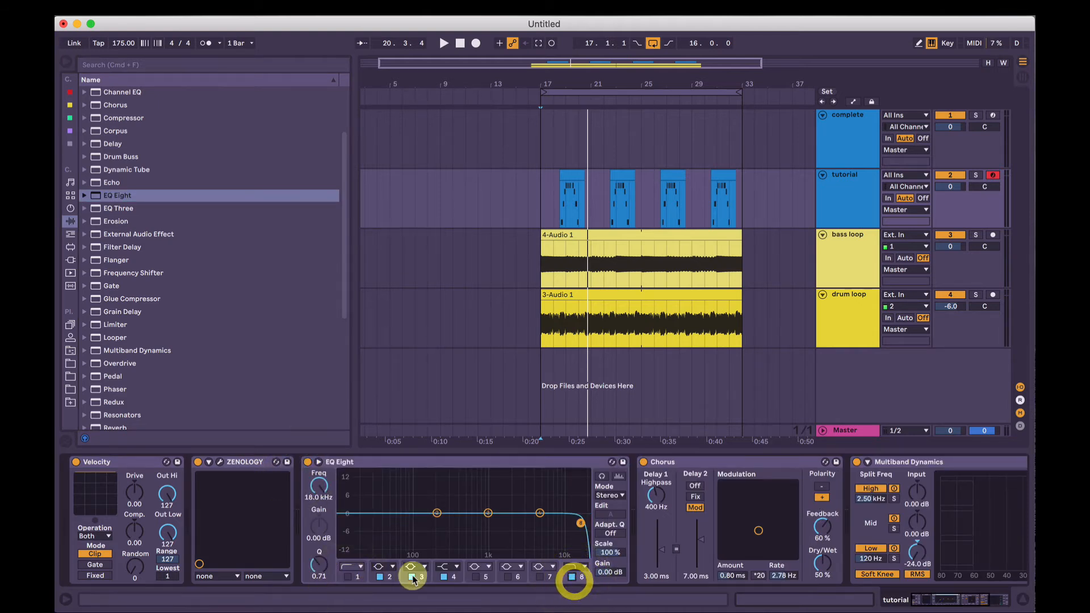
{"action": "left_click", "coordinate": [380, 577]}
{"action": "left_click", "coordinate": [411, 577]}
{"action": "left_click", "coordinate": [444, 576]}
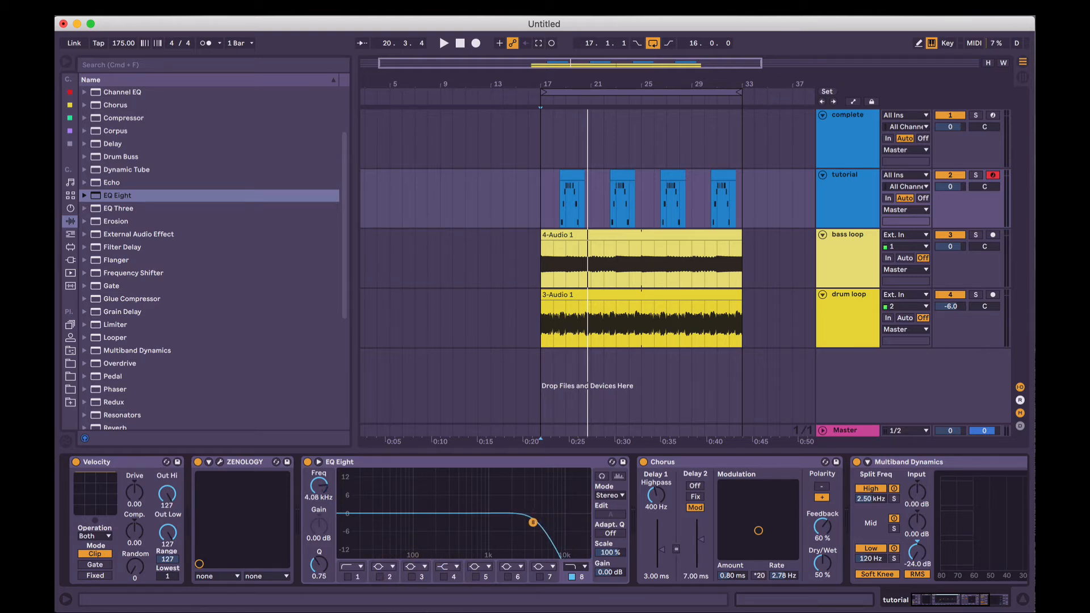
{"action": "left_click_drag", "start_coordinate": [532, 523], "coordinate": [531, 524]}
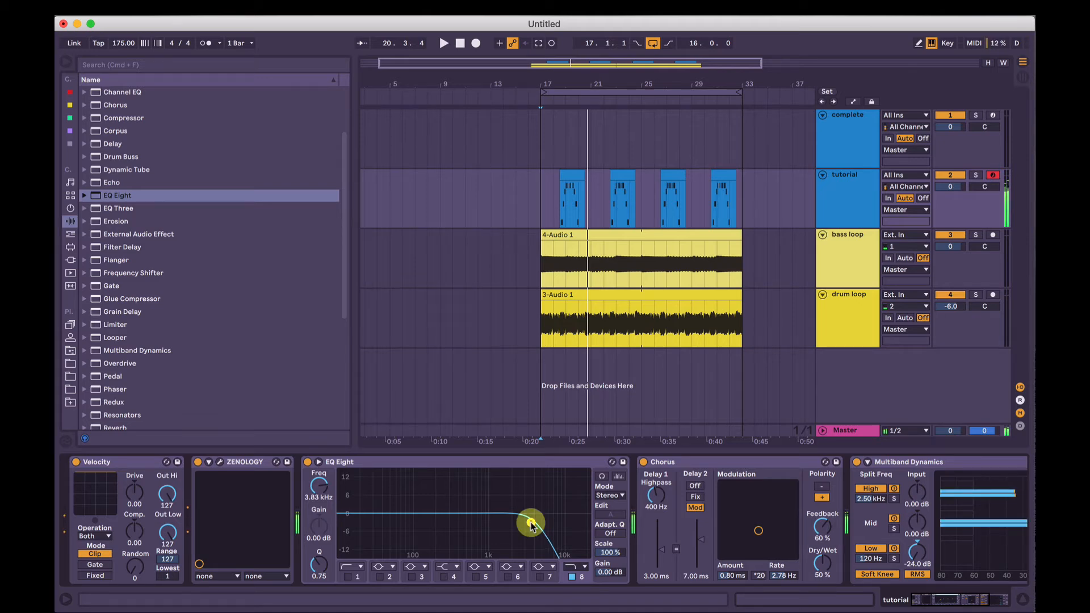
Bypass Chorus and Multiband Dynamics together, then re-enable each one in turn to compare their effect on the sound.
{"action": "left_click", "coordinate": [683, 461]}
{"action": "scroll", "coordinate": [685, 461], "scroll_direction": "right", "scroll_amount": 5}
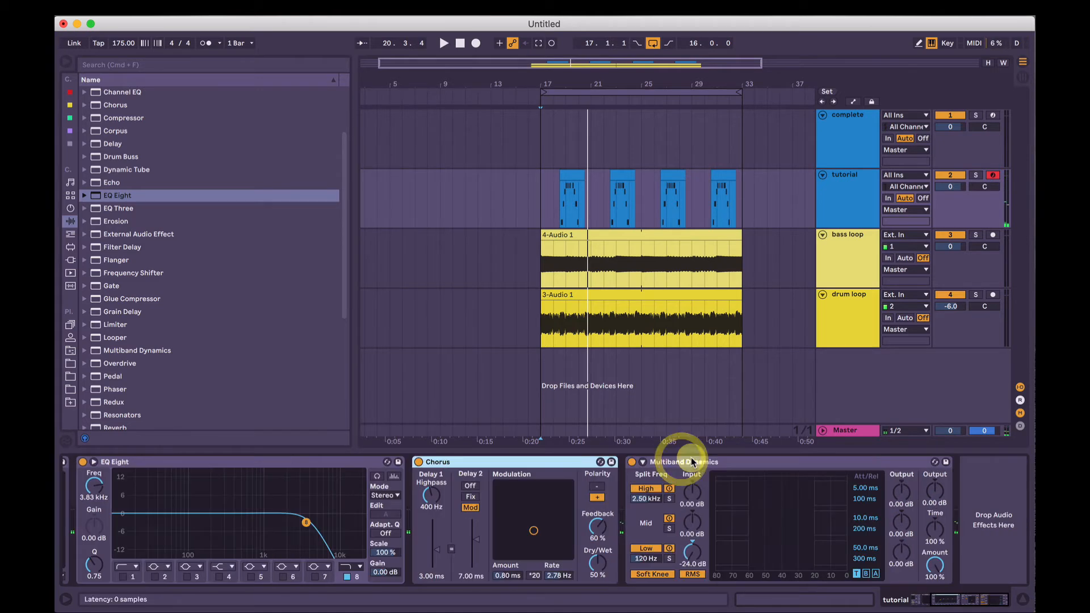
{"action": "left_click", "coordinate": [711, 463], "text": "shift"}
{"action": "key", "text": "0"}
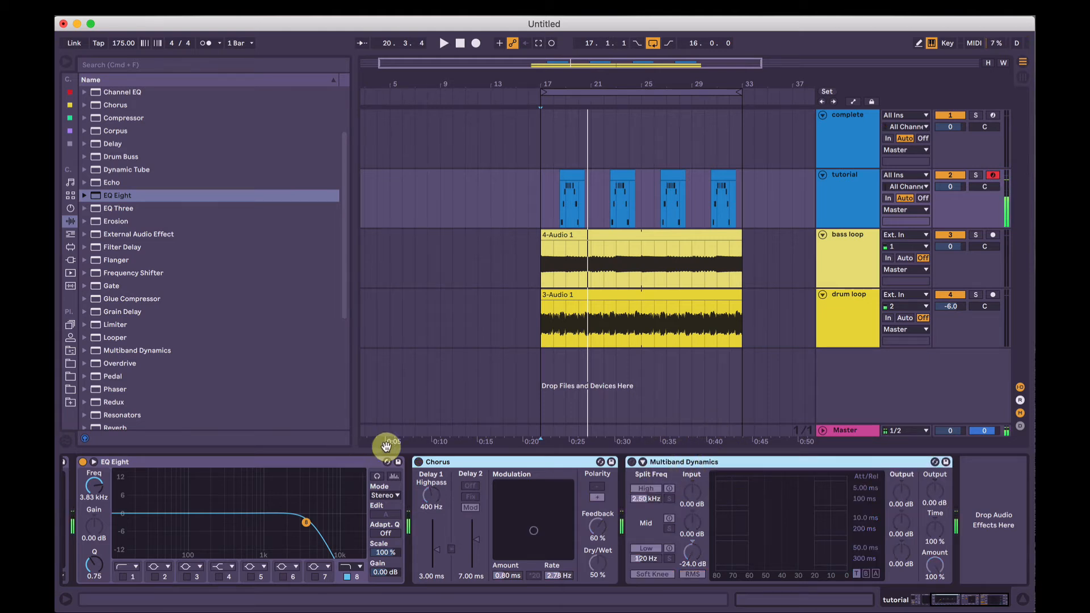
{"action": "left_click", "coordinate": [452, 461]}
{"action": "left_click", "coordinate": [418, 461]}
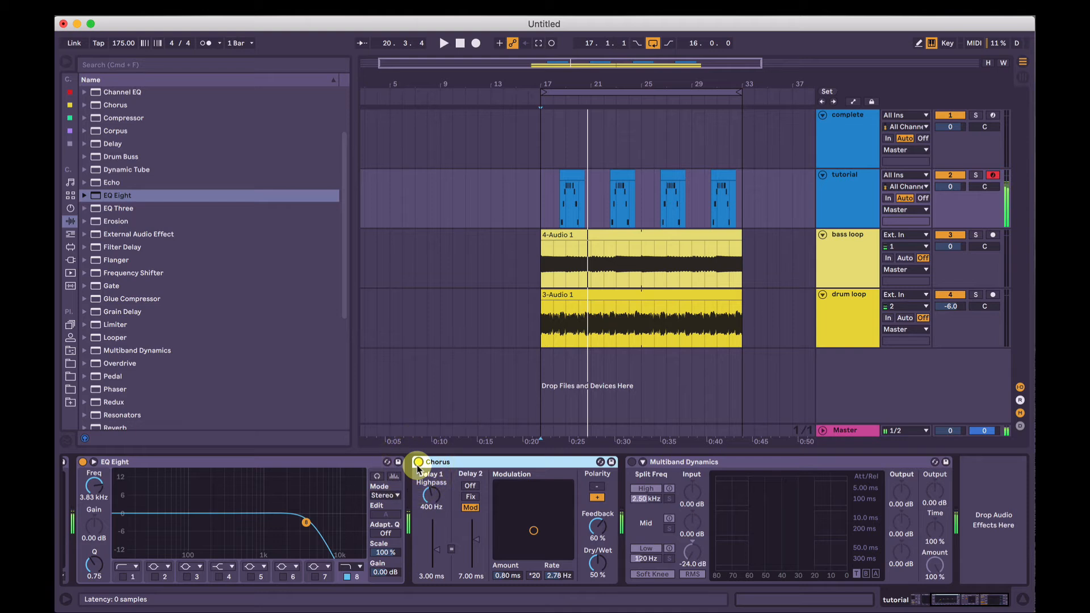
{"action": "left_click", "coordinate": [631, 462]}
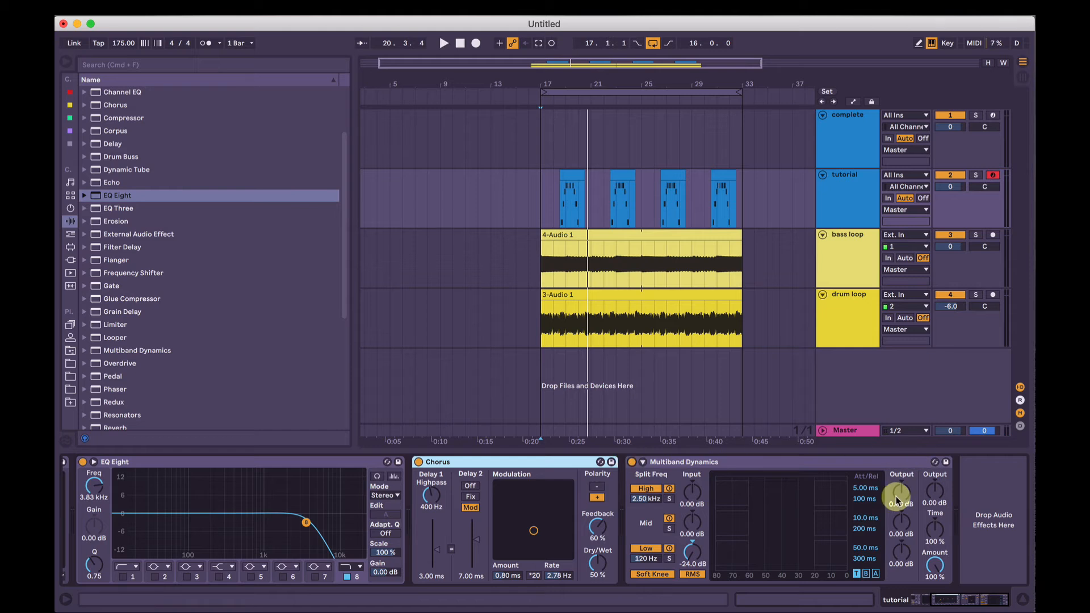
Set Multiband Dynamics to a mid-band output of 3.60 dB, a global output of -1.88 dB and a time of 10%.
{"action": "left_click", "coordinate": [896, 537]}
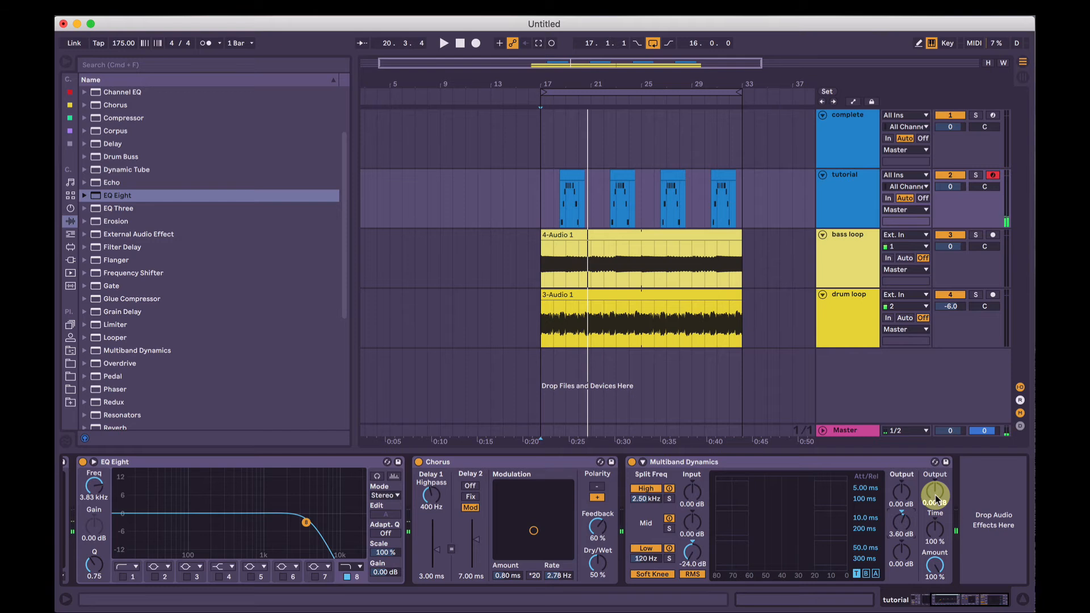
{"action": "left_click_drag", "start_coordinate": [935, 499], "coordinate": [941, 569]}
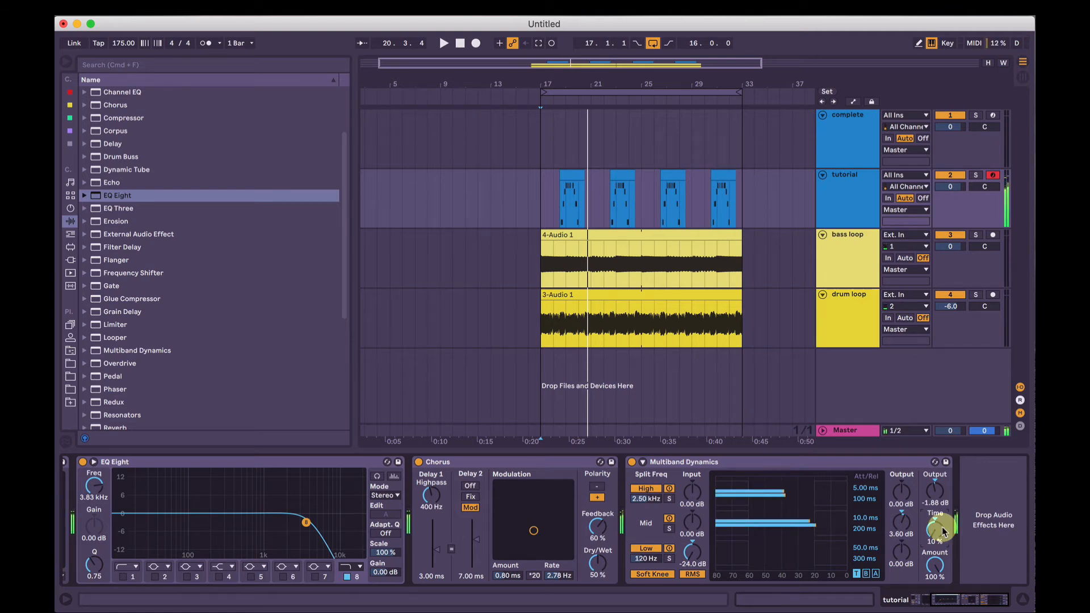
Add the Saturator preset Hot Tubes at the end of the effect chain and toggle it off and on to compare.
{"action": "scroll", "coordinate": [132, 366], "scroll_direction": "down", "scroll_amount": 6}
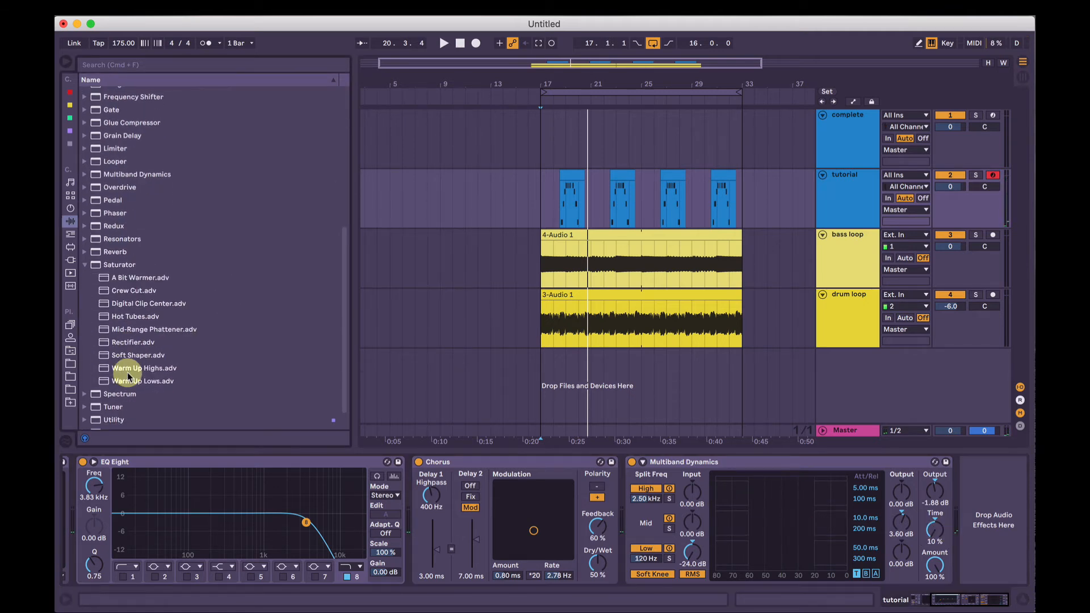
{"action": "left_click", "coordinate": [119, 262]}
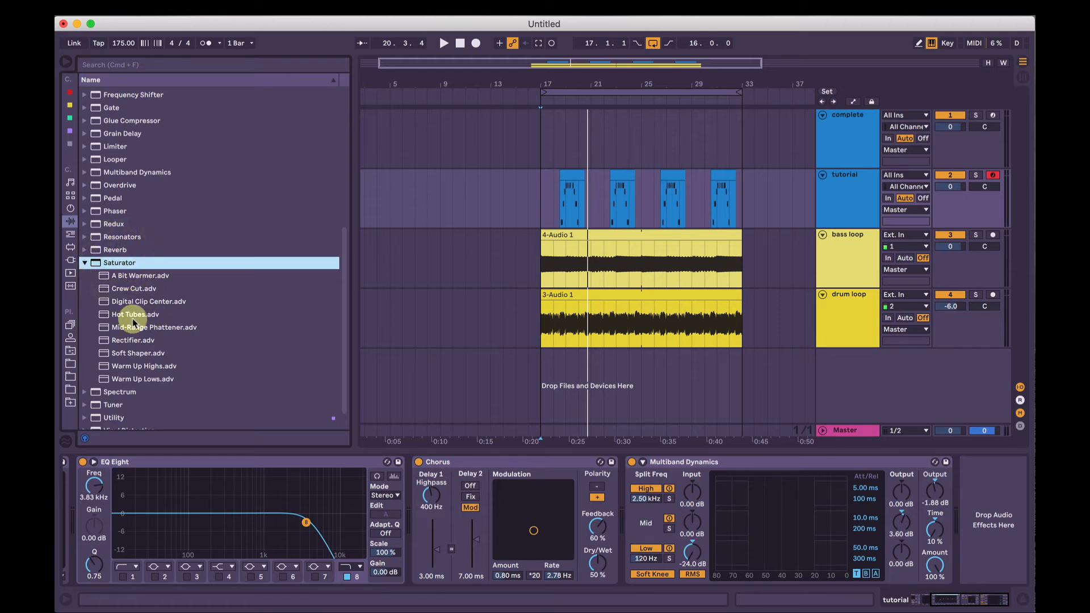
{"action": "left_click_drag", "start_coordinate": [116, 314], "coordinate": [1012, 517]}
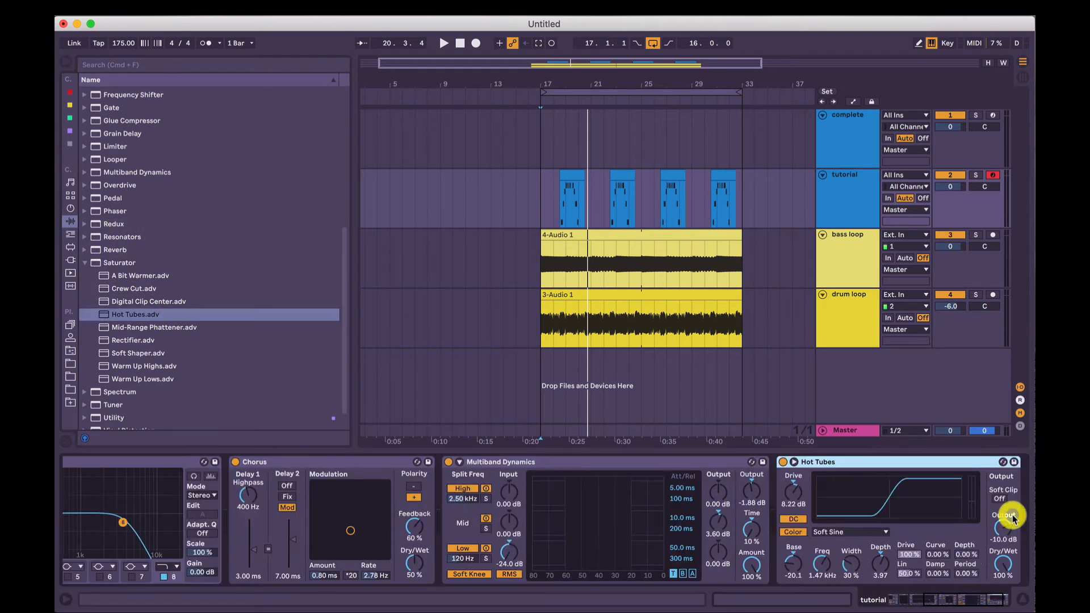
{"action": "left_click", "coordinate": [792, 498]}
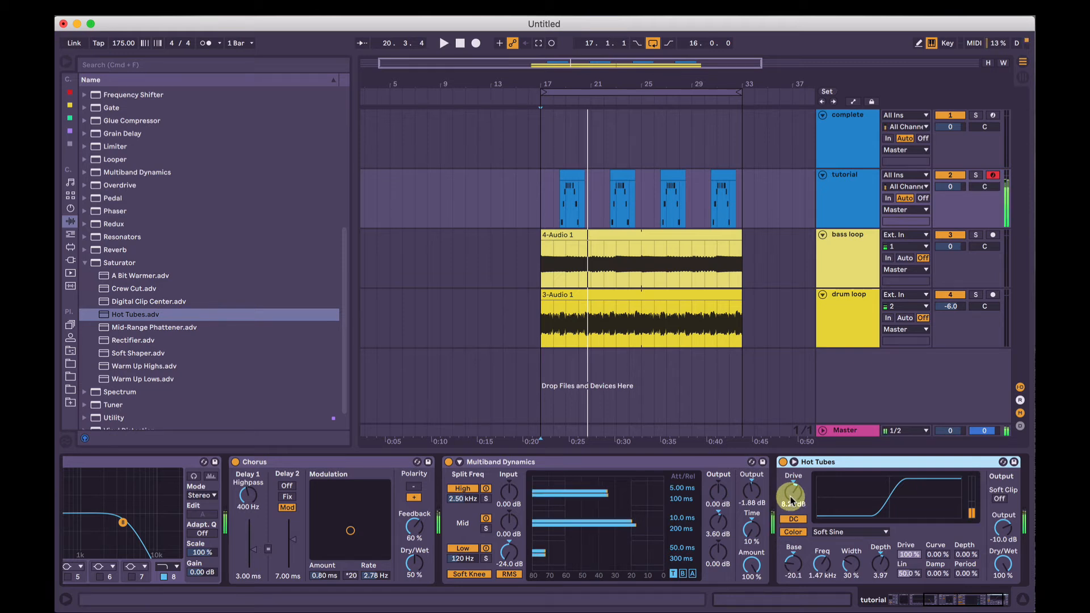
{"action": "left_click", "coordinate": [782, 463]}
{"action": "left_click", "coordinate": [783, 462]}
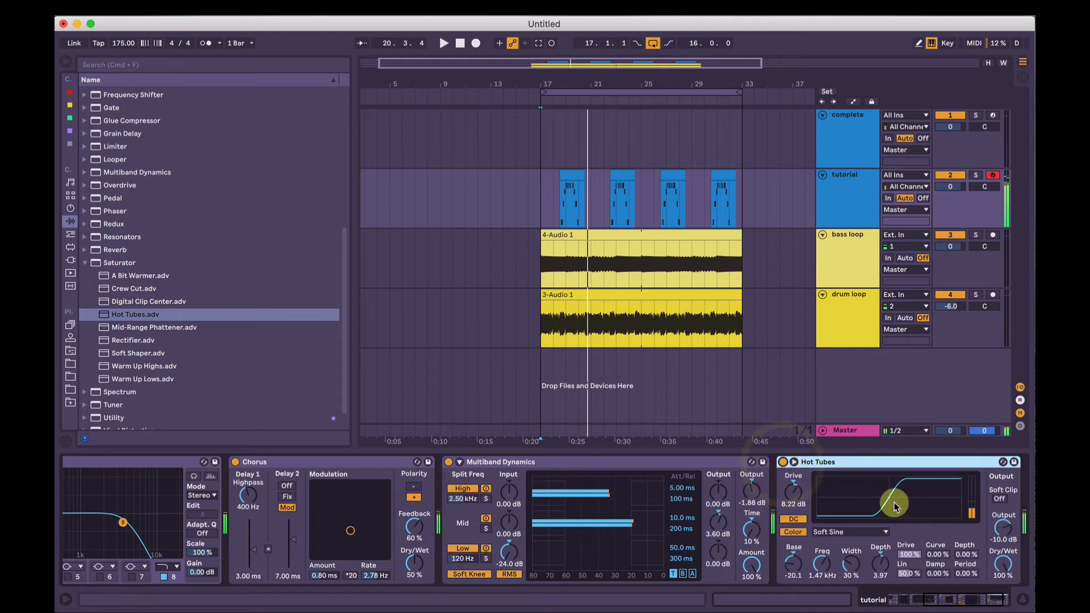
Try Hard Curve on the Hot Tubes saturator, settle on Medium Curve and set its output to -12.3 dB.
{"action": "left_click", "coordinate": [857, 533]}
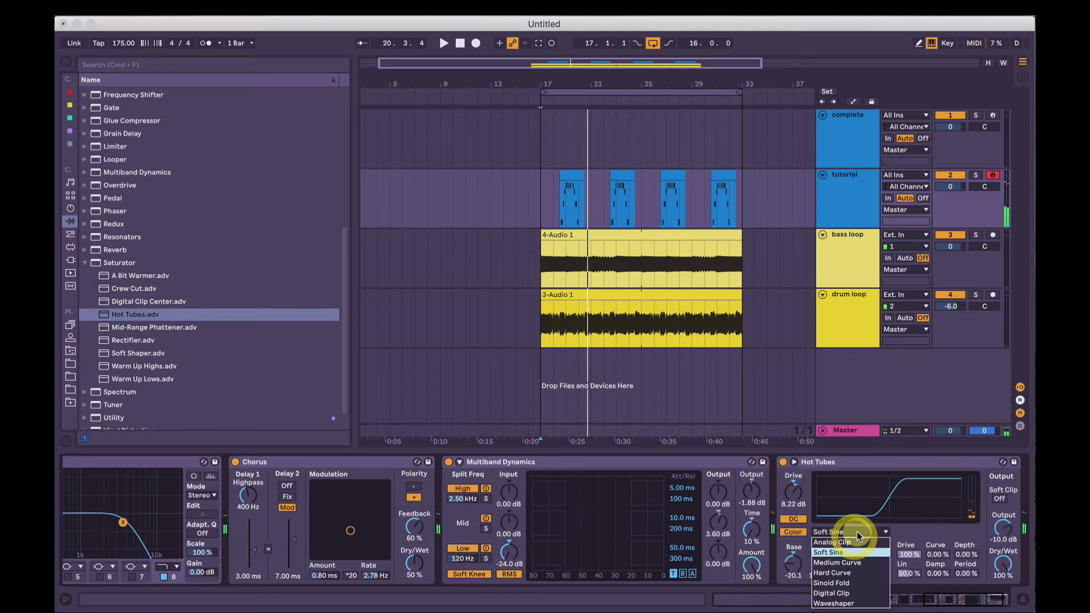
{"action": "left_click", "coordinate": [842, 574]}
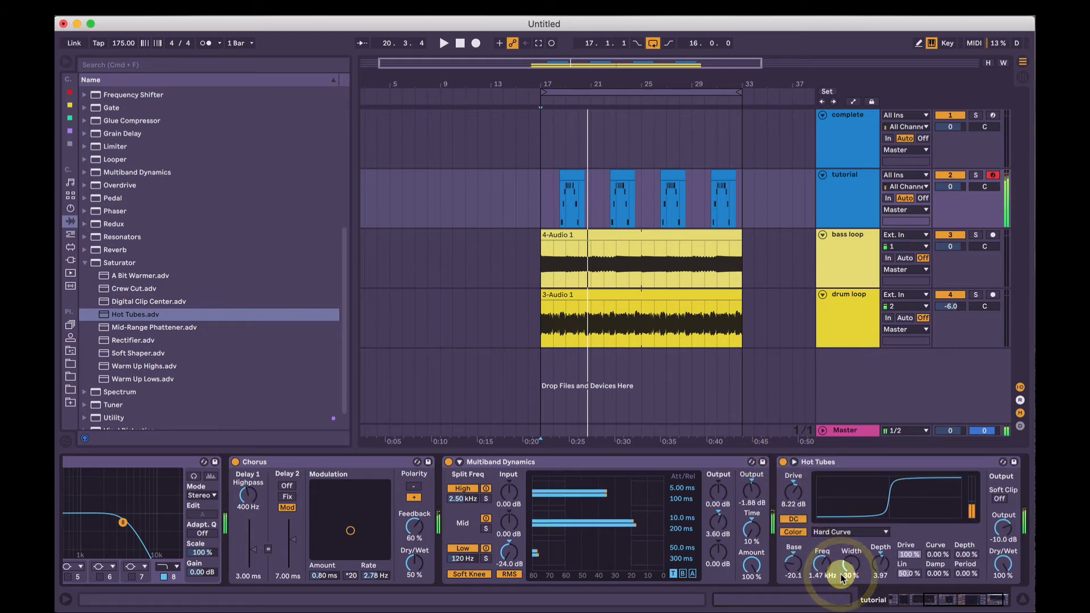
{"action": "left_click", "coordinate": [829, 533]}
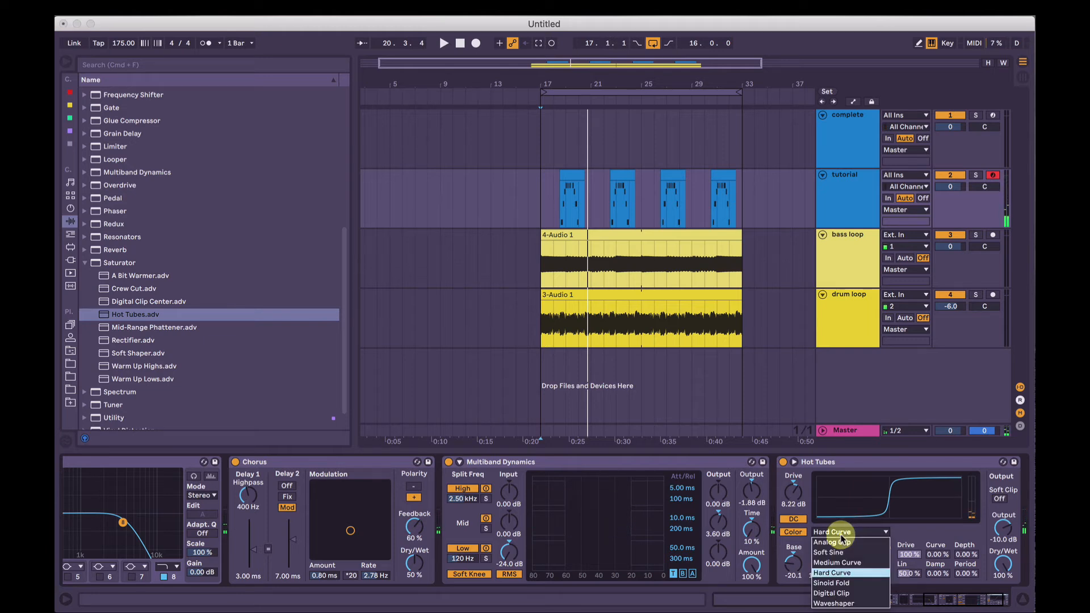
{"action": "left_click", "coordinate": [831, 519]}
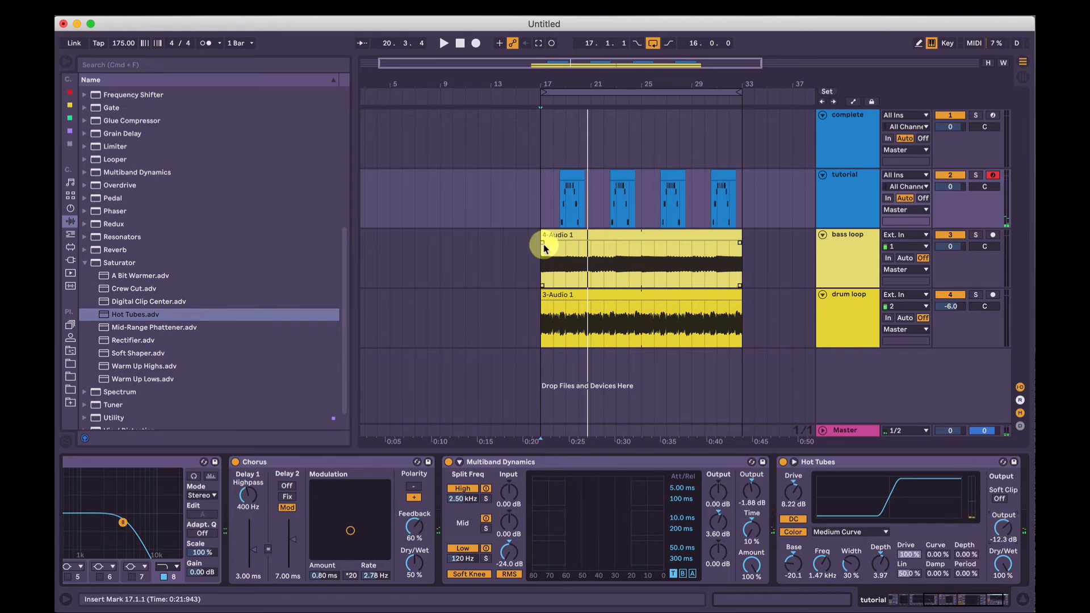
Add the Compressor preset Brick Wall after Hot Tubes, with its threshold at -8.96 dB and output at -7.31 dB.
{"action": "scroll", "coordinate": [511, 498], "scroll_direction": "right", "scroll_amount": 3}
{"action": "left_click", "coordinate": [96, 273]}
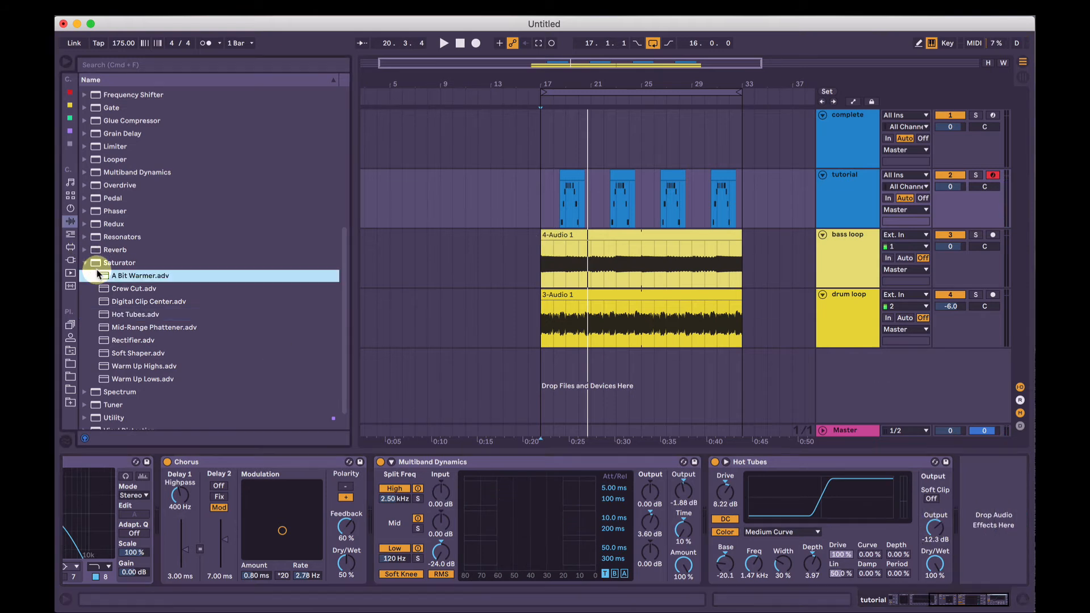
{"action": "left_click", "coordinate": [86, 263]}
{"action": "scroll", "coordinate": [193, 174], "scroll_direction": "up", "scroll_amount": 3}
{"action": "scroll", "coordinate": [192, 174], "scroll_direction": "up", "scroll_amount": 3}
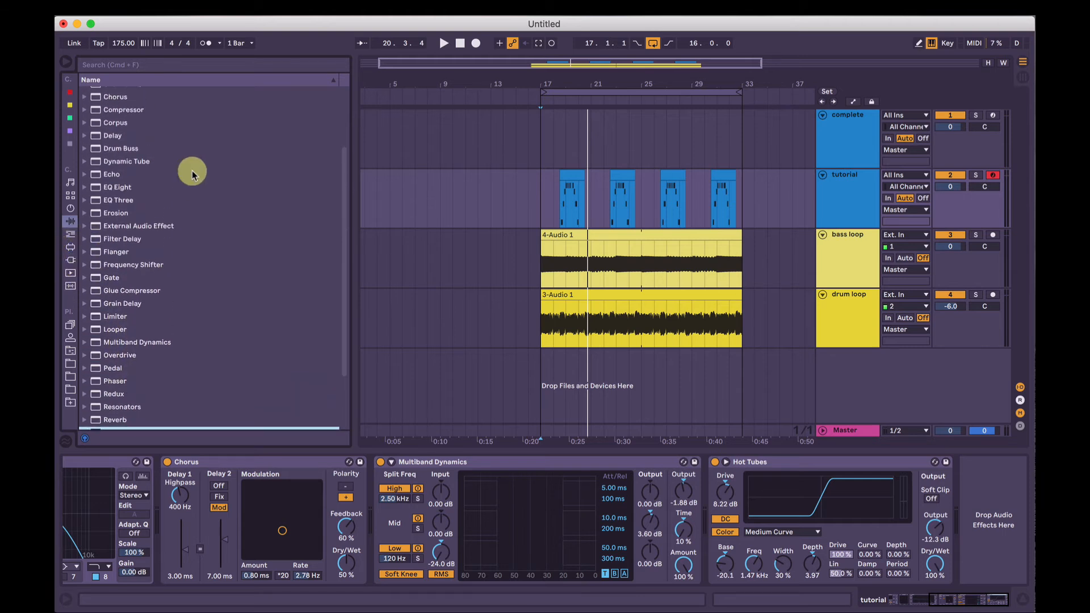
{"action": "left_click", "coordinate": [84, 152]}
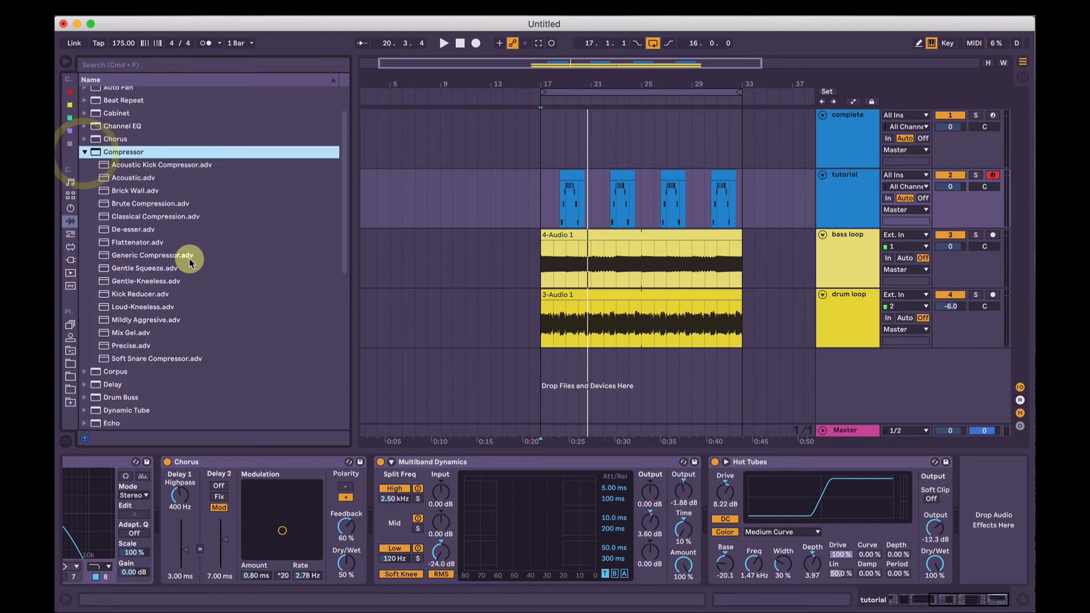
{"action": "left_click", "coordinate": [136, 190]}
{"action": "left_click_drag", "start_coordinate": [1031, 493], "coordinate": [997, 518]}
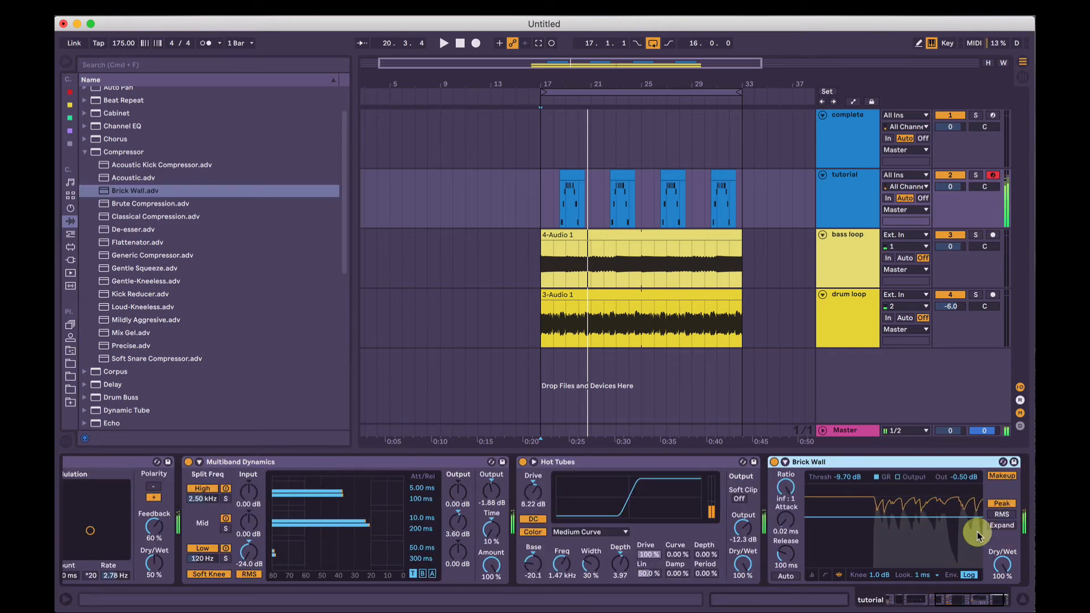
{"action": "left_click_drag", "start_coordinate": [818, 517], "coordinate": [818, 515]}
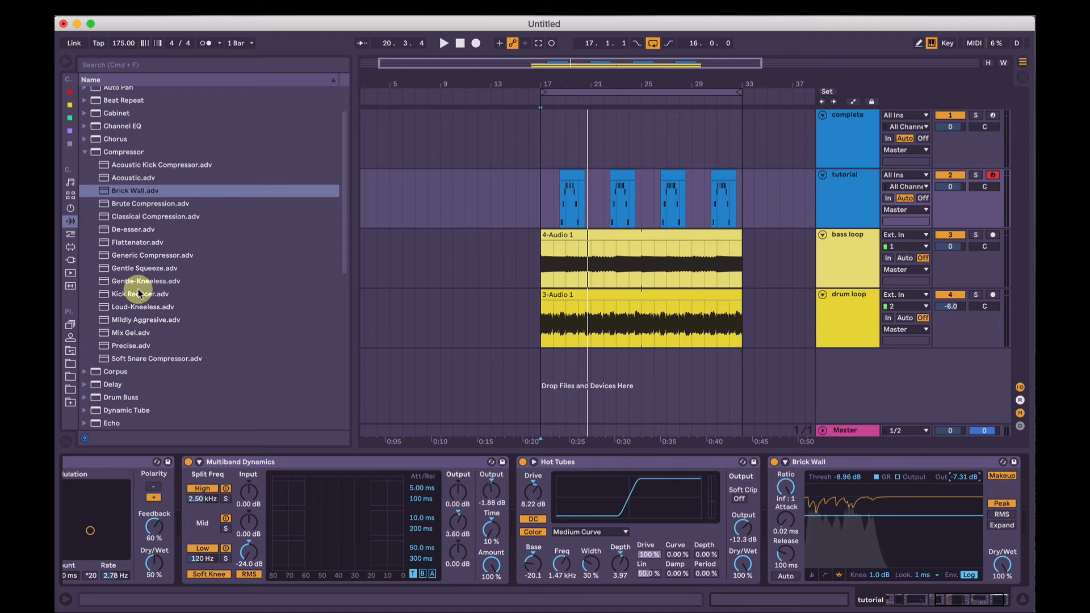
Add EQ Eight after Brick Wall and switch off bands 1, 2 and 4, leaving only band 3 active.
{"action": "left_click", "coordinate": [85, 151]}
{"action": "double_click", "coordinate": [120, 230]}
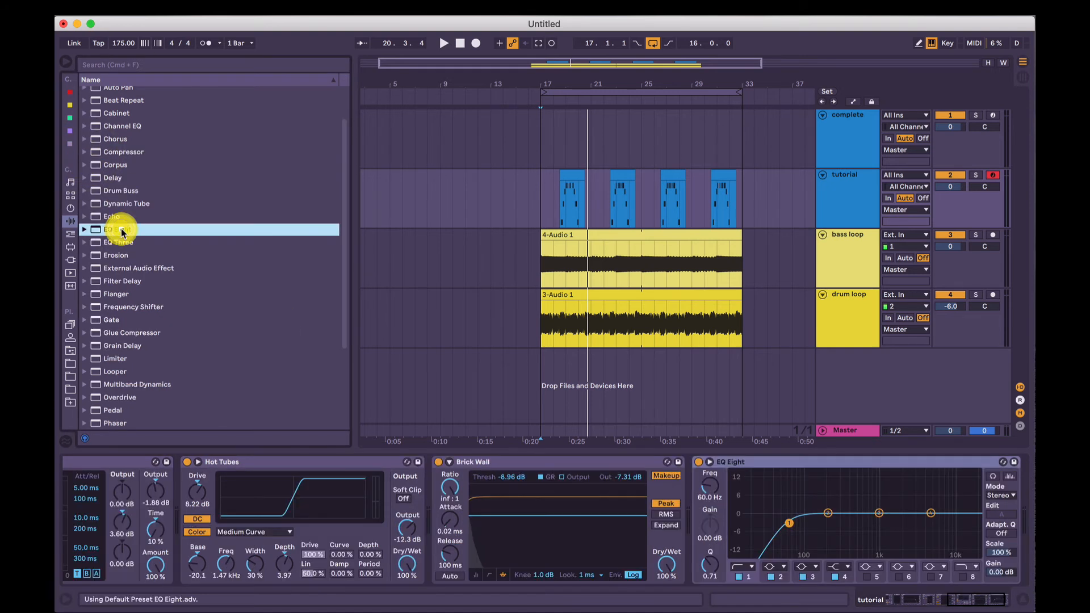
{"action": "left_click", "coordinate": [931, 513]}
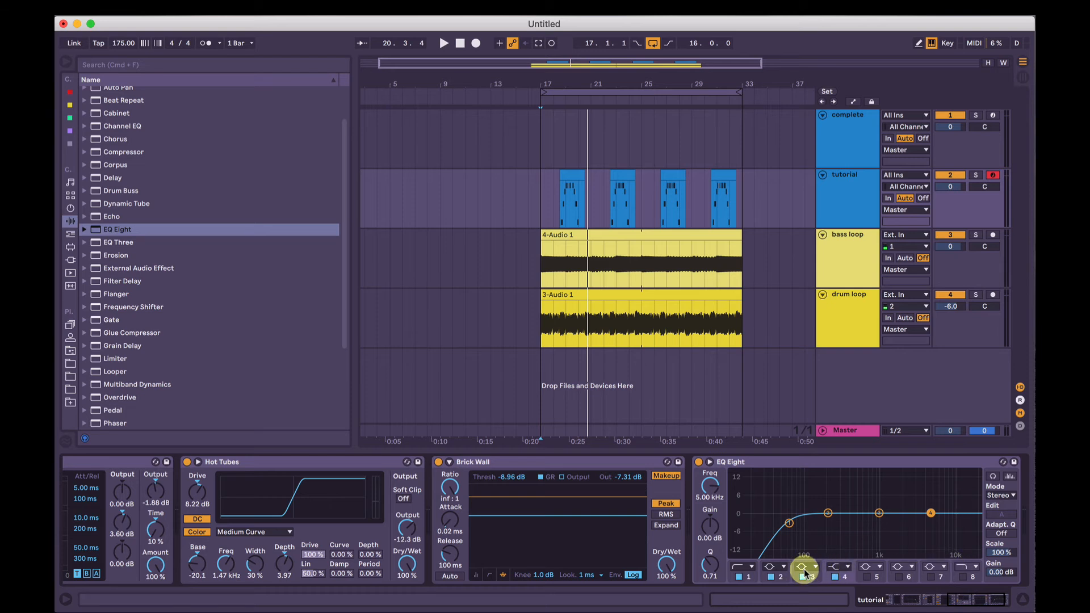
{"action": "left_click", "coordinate": [738, 577]}
{"action": "left_click", "coordinate": [770, 576]}
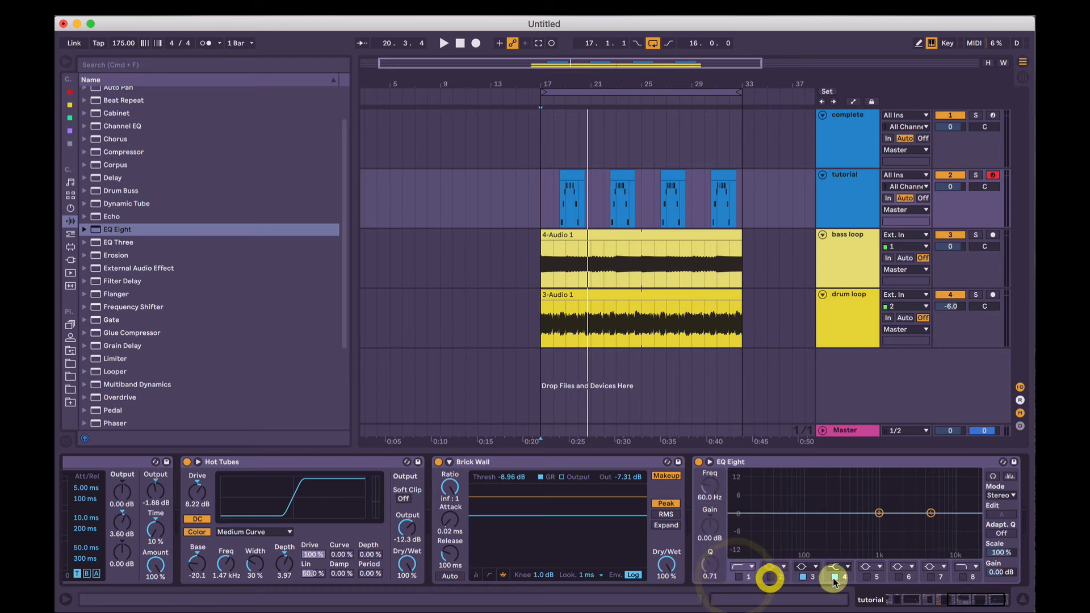
{"action": "left_click", "coordinate": [834, 577]}
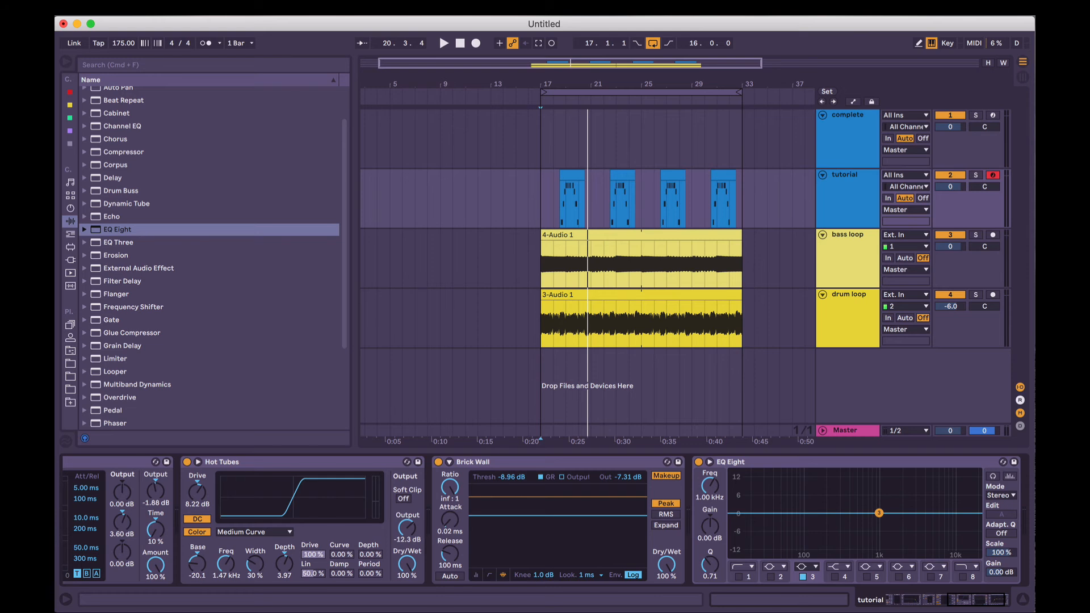
Boost EQ Eight band 3 by 7.56 dB at 9.18 kHz and bypass the EQ briefly to compare.
{"action": "left_click_drag", "start_coordinate": [955, 501], "coordinate": [950, 493]}
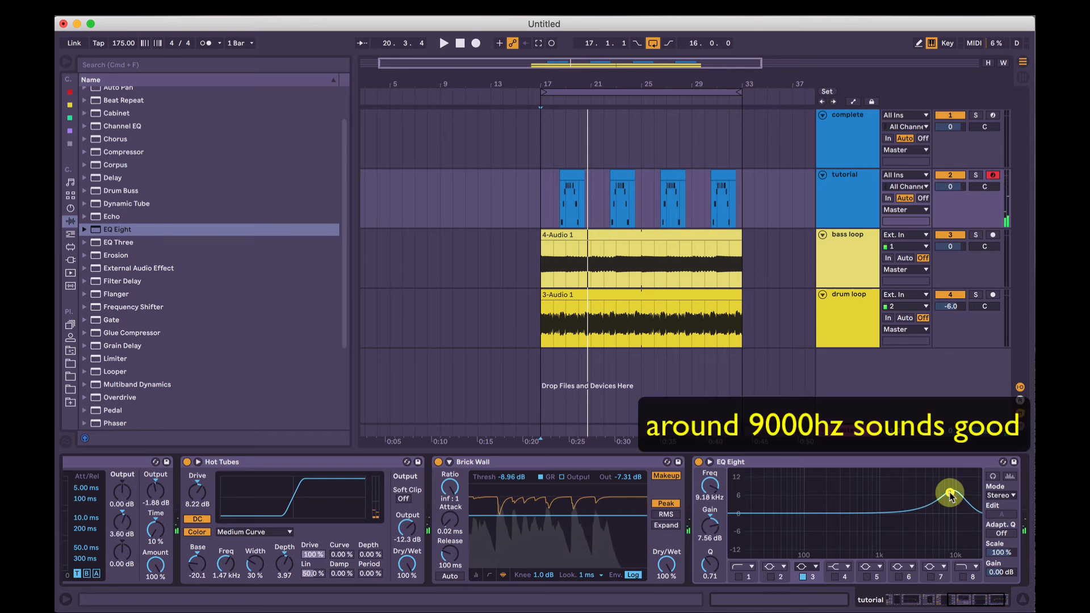
{"action": "left_click", "coordinate": [699, 463]}
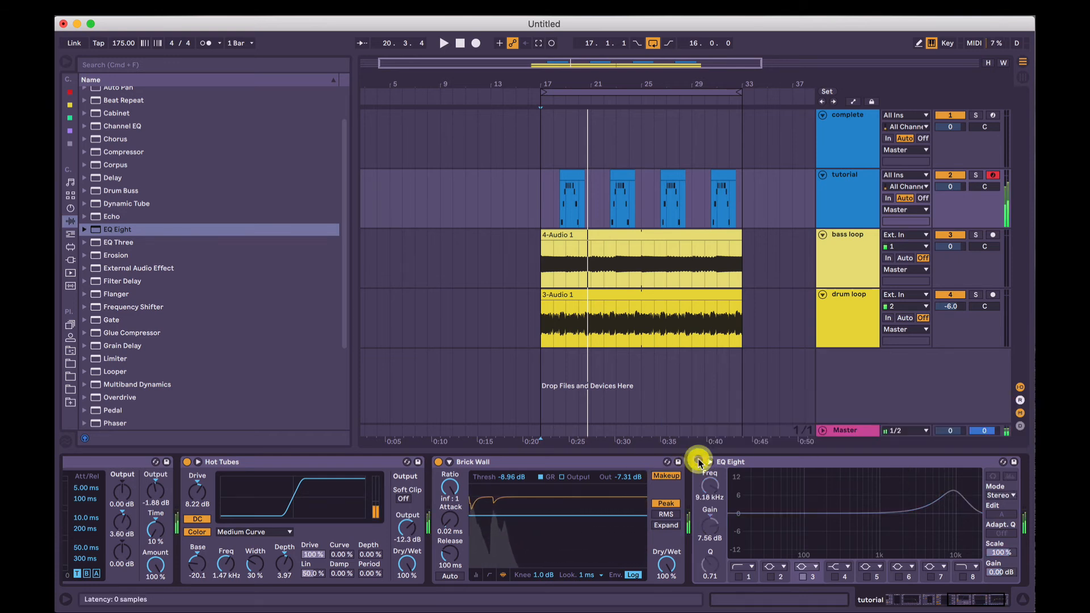
{"action": "left_click", "coordinate": [699, 462]}
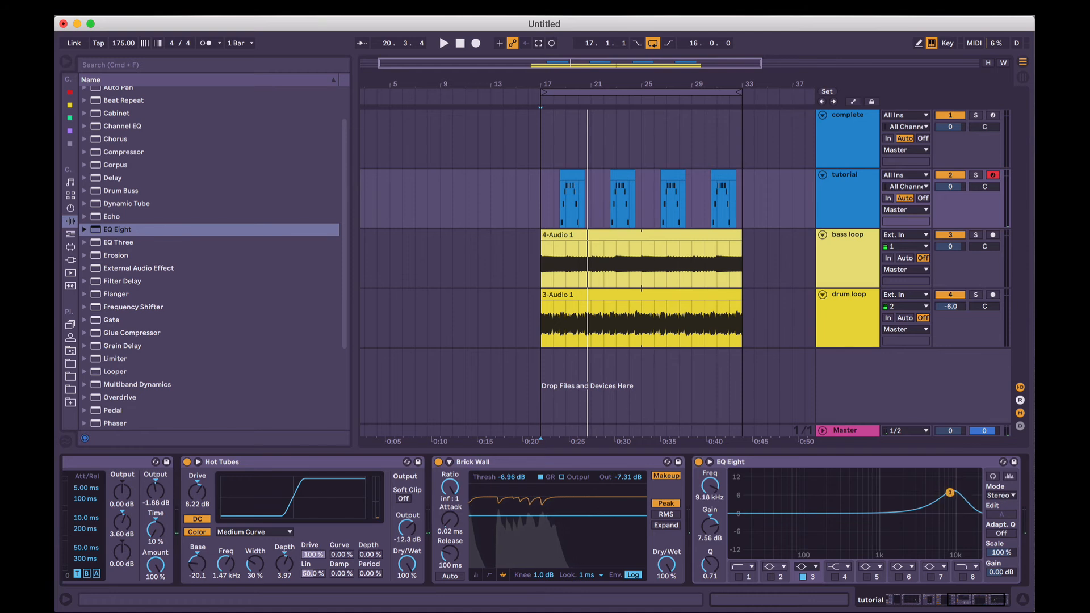
Set EQ Eight to M/S mode, edit the side channel and enable the band 8 high cut at 18.0 kHz.
{"action": "left_click", "coordinate": [1000, 495]}
{"action": "left_click", "coordinate": [1008, 512]}
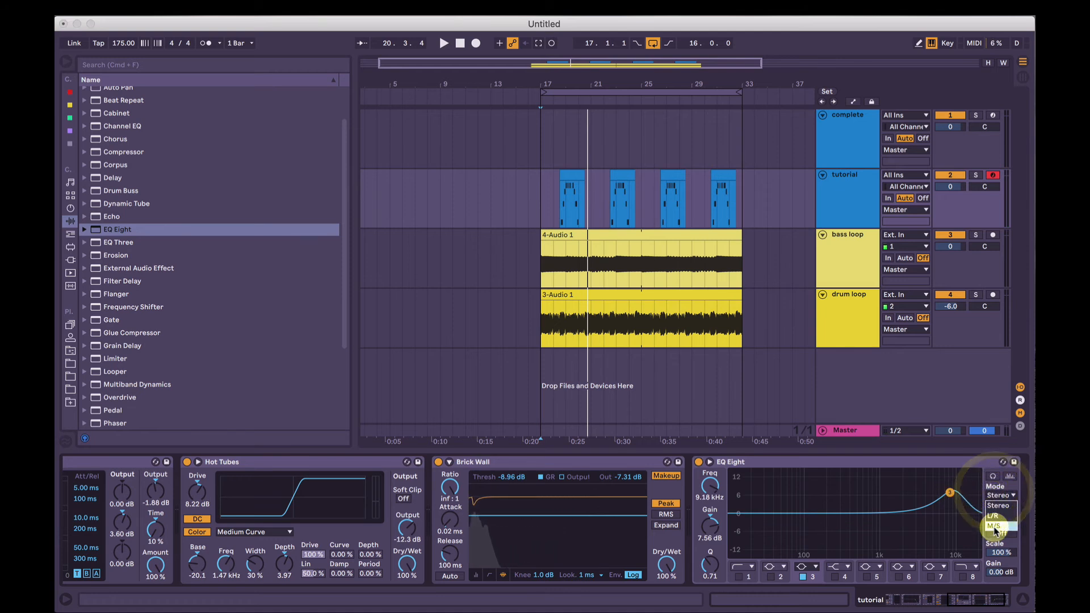
{"action": "left_click", "coordinate": [1004, 513]}
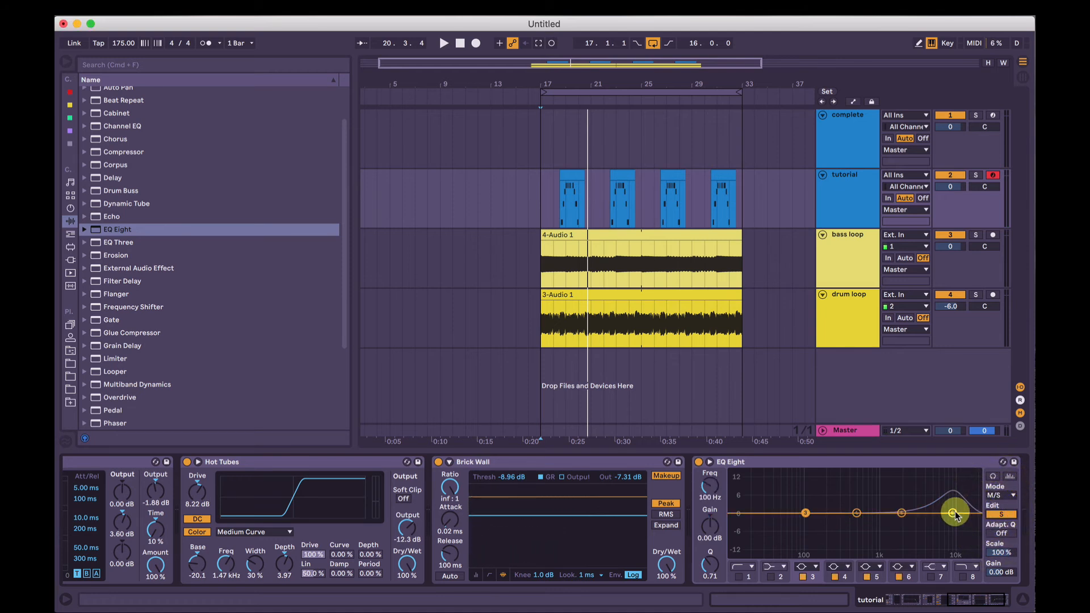
{"action": "left_click", "coordinate": [959, 573]}
{"action": "left_click", "coordinate": [961, 575]}
On the side channel, cut band 5 by 4.09 dB at 861 Hz and enable the band 1 low cut at 435 Hz.
{"action": "left_click", "coordinate": [901, 512]}
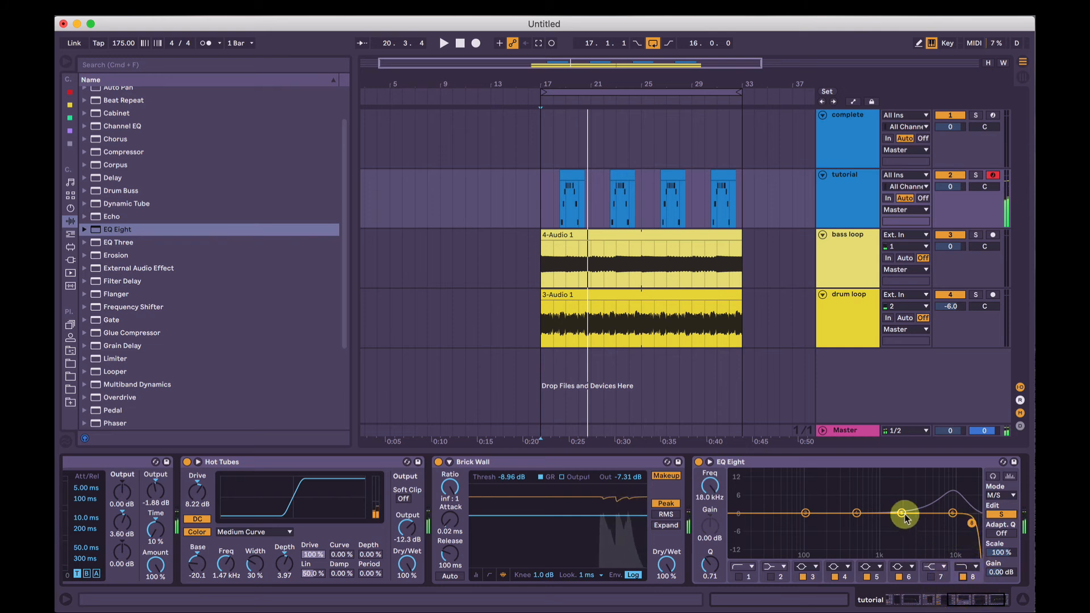
{"action": "left_click_drag", "start_coordinate": [901, 512], "coordinate": [873, 514]}
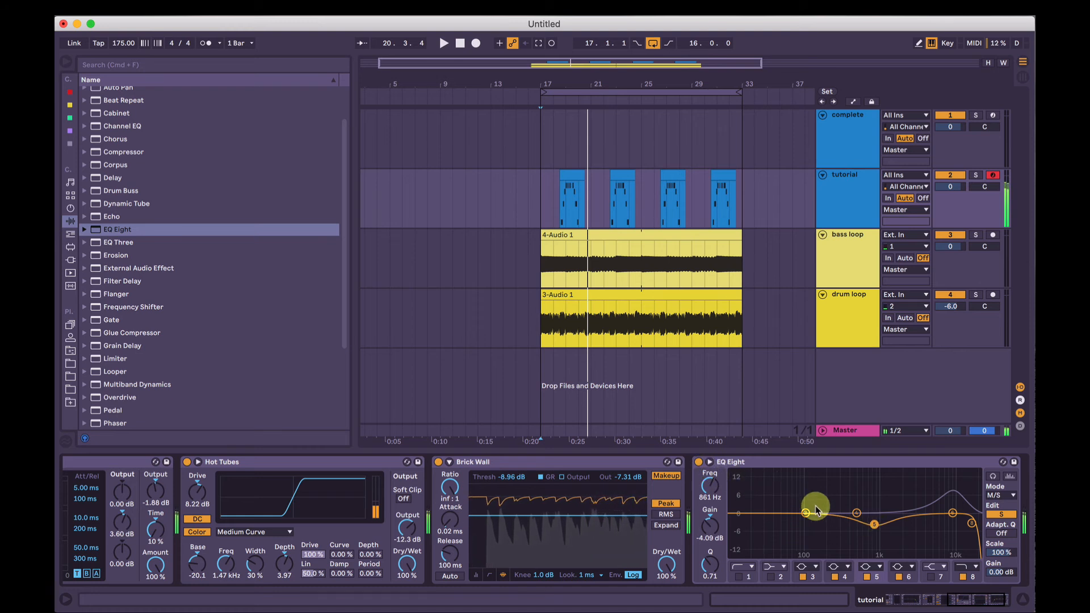
{"action": "left_click", "coordinate": [738, 578]}
{"action": "left_click_drag", "start_coordinate": [776, 523], "coordinate": [854, 523]}
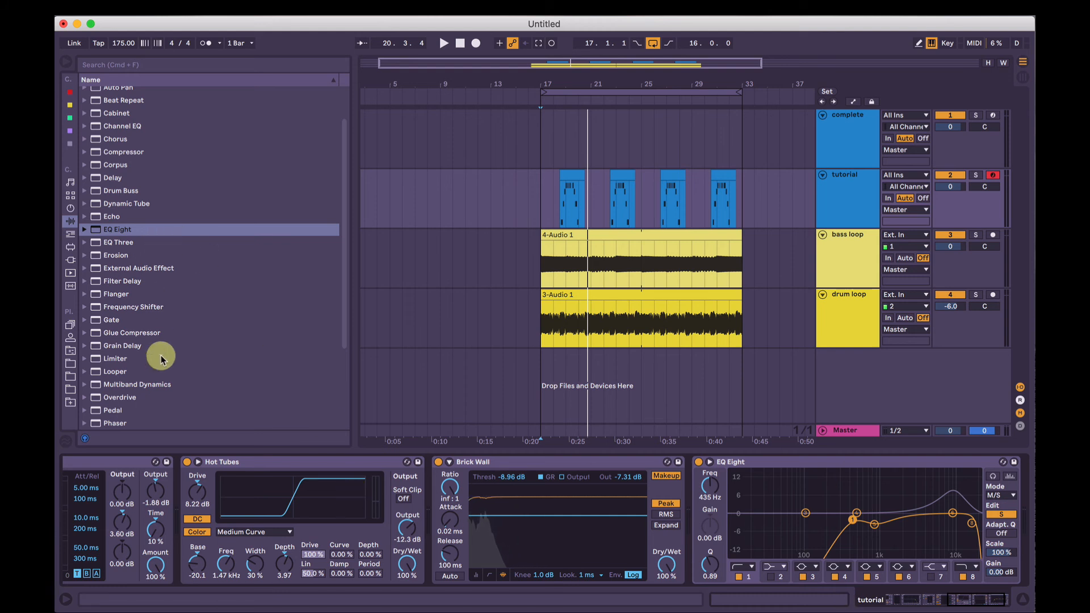
Add Reverb after EQ Eight with a 329 ms decay time and 69% dry/wet, and raise EQ Eight's output gain to 4.31 dB.
{"action": "scroll", "coordinate": [161, 359], "scroll_direction": "down", "scroll_amount": 5}
{"action": "double_click", "coordinate": [115, 344]}
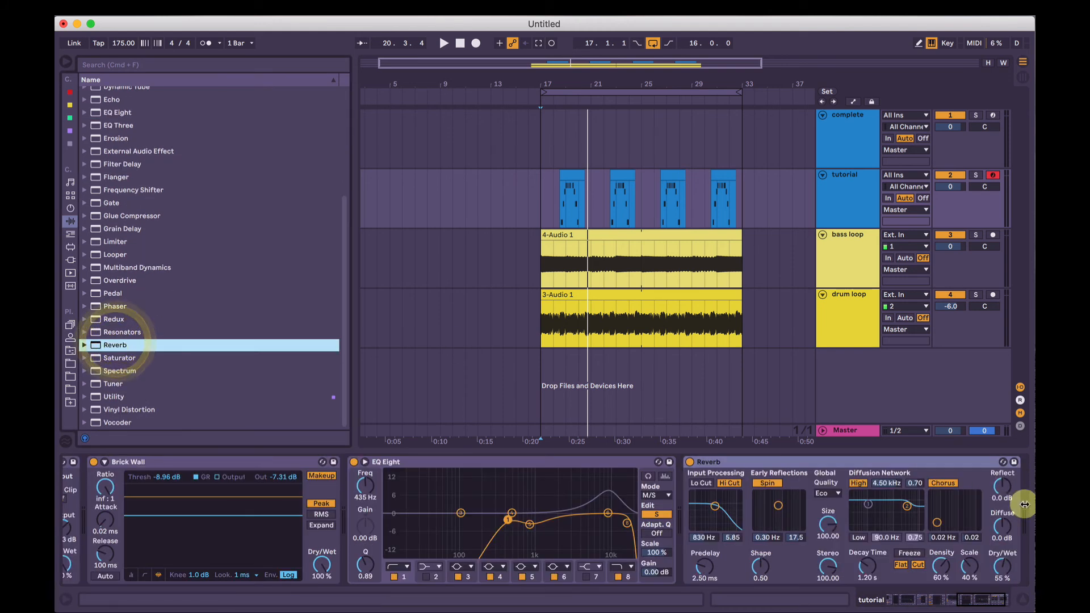
{"action": "left_click", "coordinate": [871, 567]}
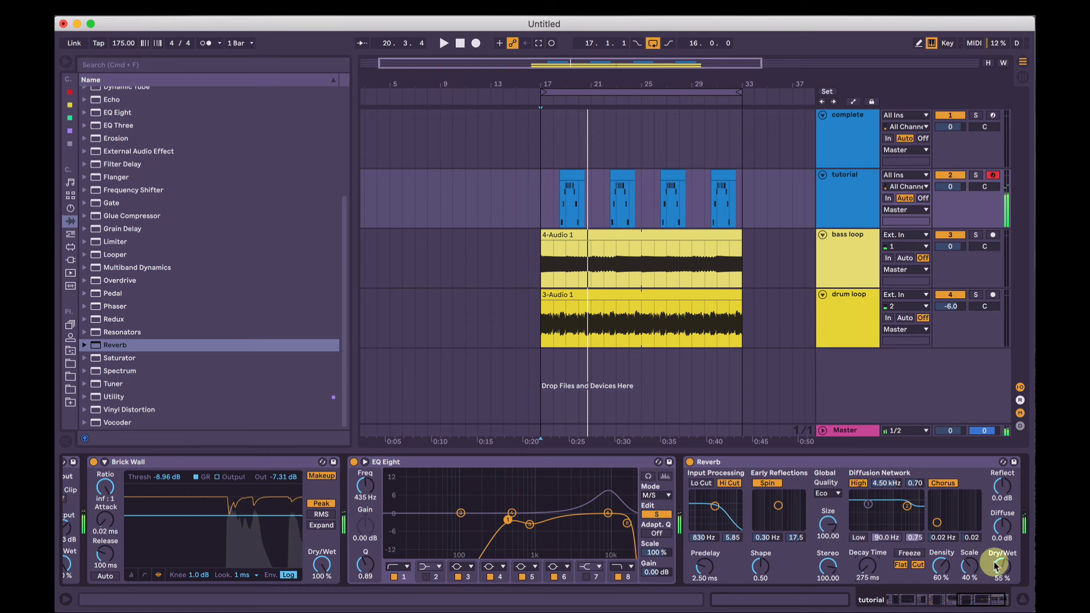
{"action": "left_click_drag", "start_coordinate": [988, 566], "coordinate": [990, 569]}
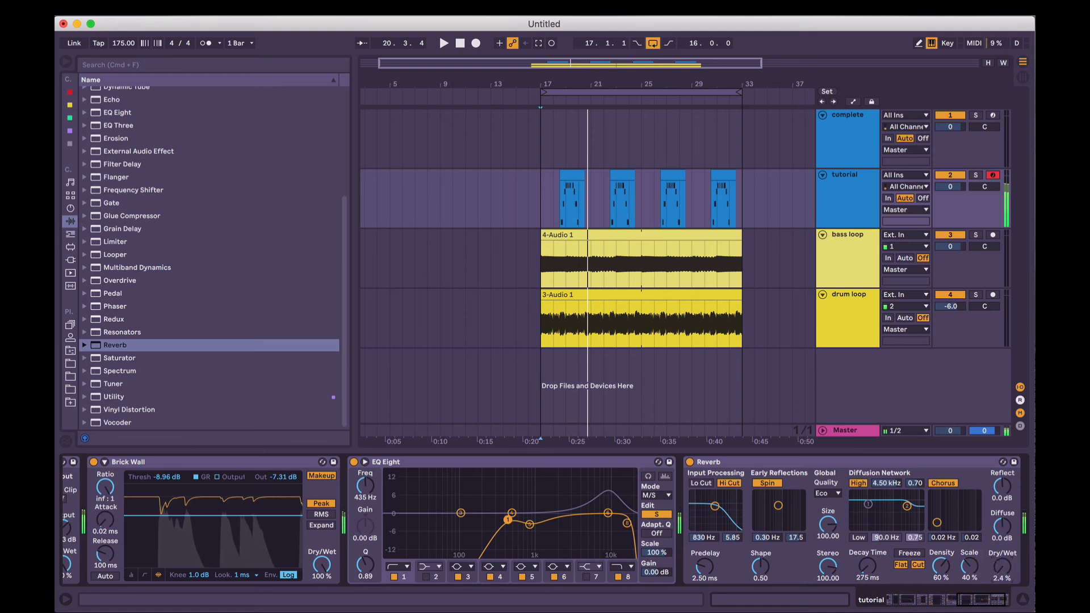
{"action": "left_click_drag", "start_coordinate": [867, 566], "coordinate": [867, 553]}
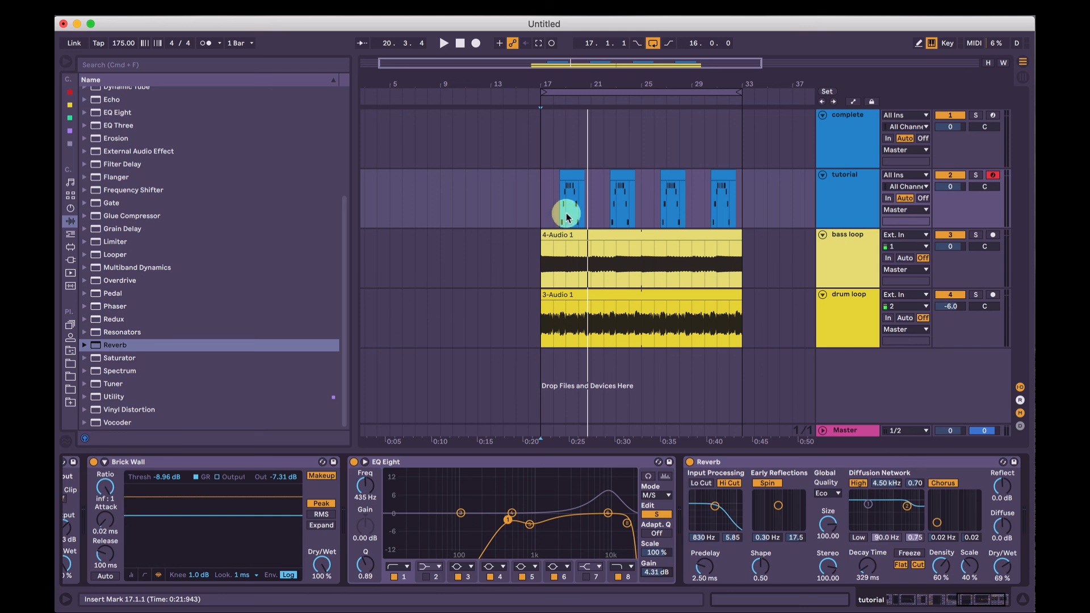
Play the tutorial track soloed from the start of its first clip, then unsolo it and stop playback.
{"action": "left_click", "coordinate": [559, 189]}
{"action": "key", "text": "space"}
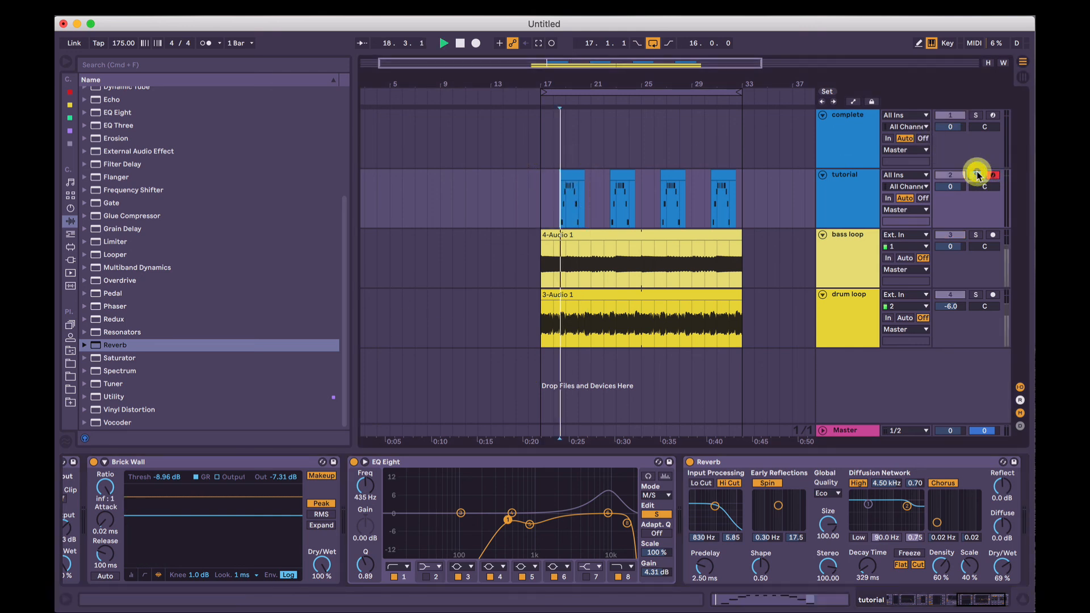
{"action": "left_click", "coordinate": [976, 176]}
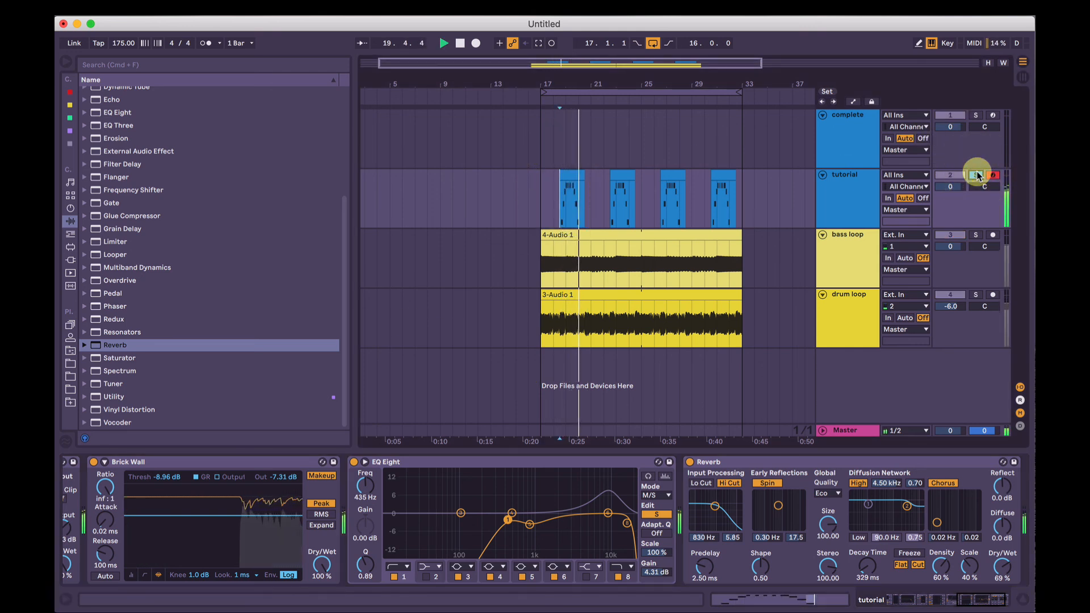
{"action": "left_click", "coordinate": [976, 175]}
{"action": "key", "text": "space"}
Examine the effect chains on the drum loop and bass loop tracks.
{"action": "left_click", "coordinate": [542, 202]}
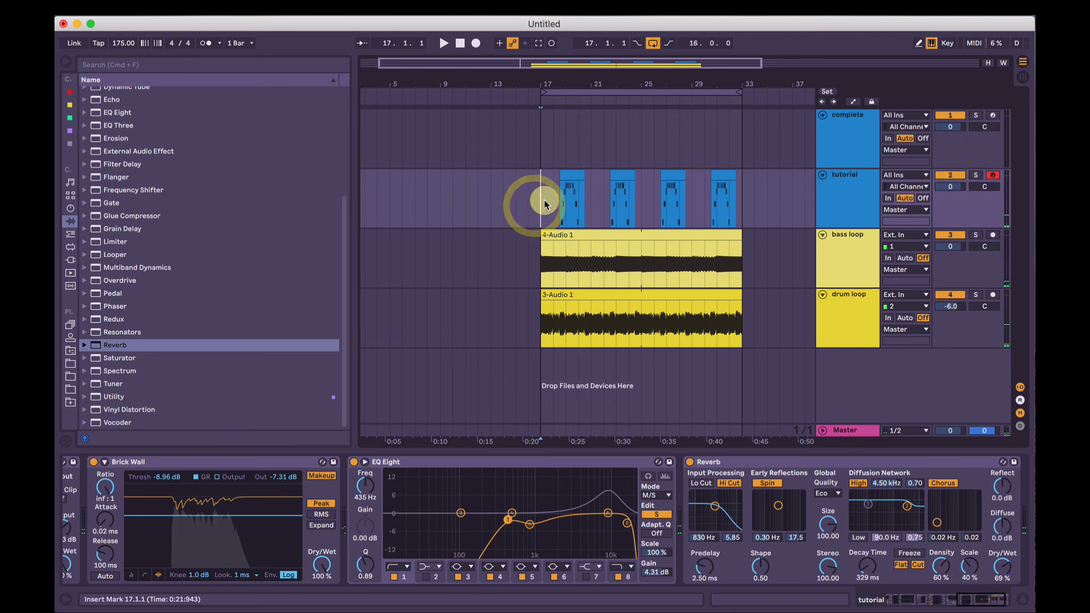
{"action": "left_click", "coordinate": [599, 296]}
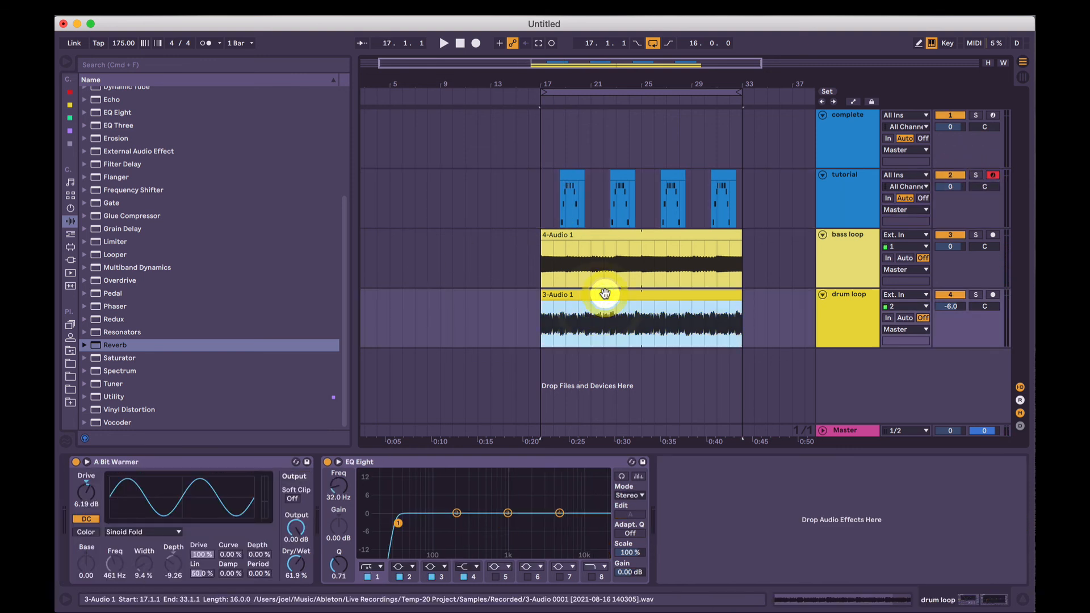
{"action": "left_click", "coordinate": [556, 236]}
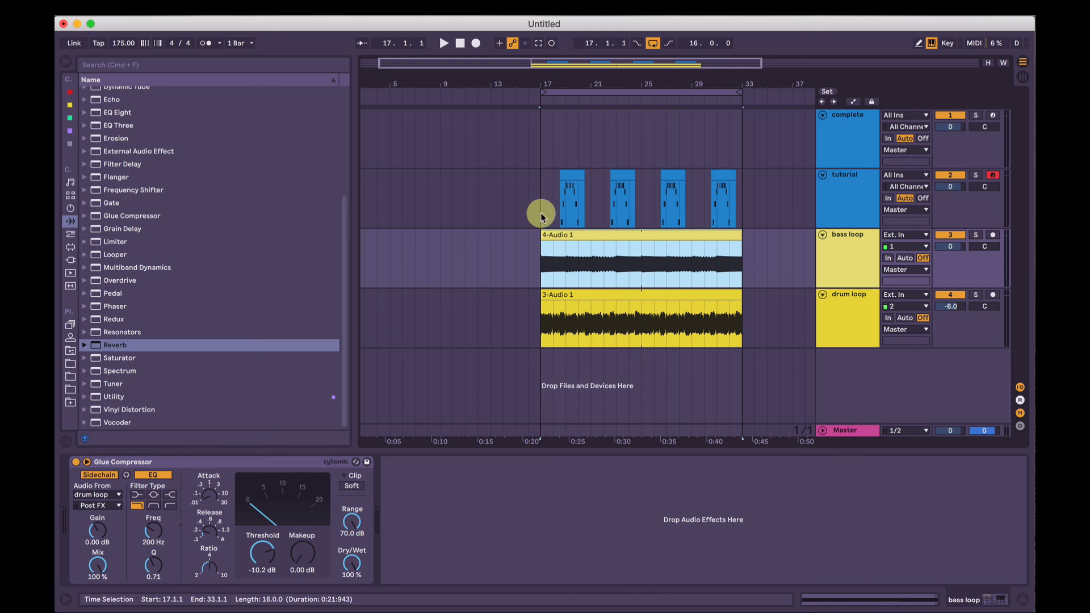
Play the synth together with the bass and drum loops from bar 17, then stop playback.
{"action": "left_click", "coordinate": [541, 216]}
{"action": "key", "text": "space"}
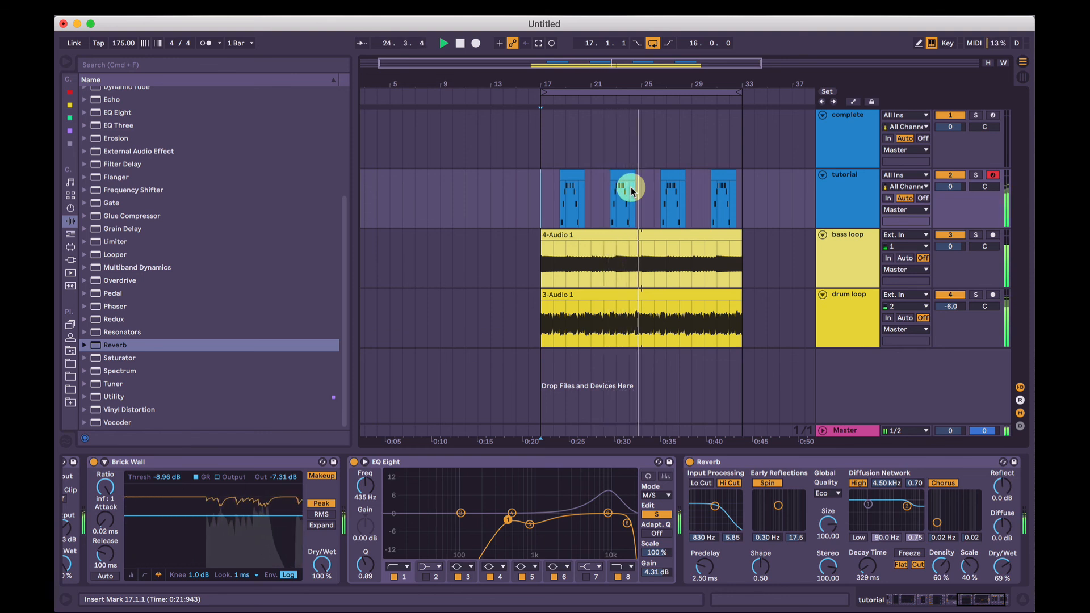
{"action": "key", "text": "space"}
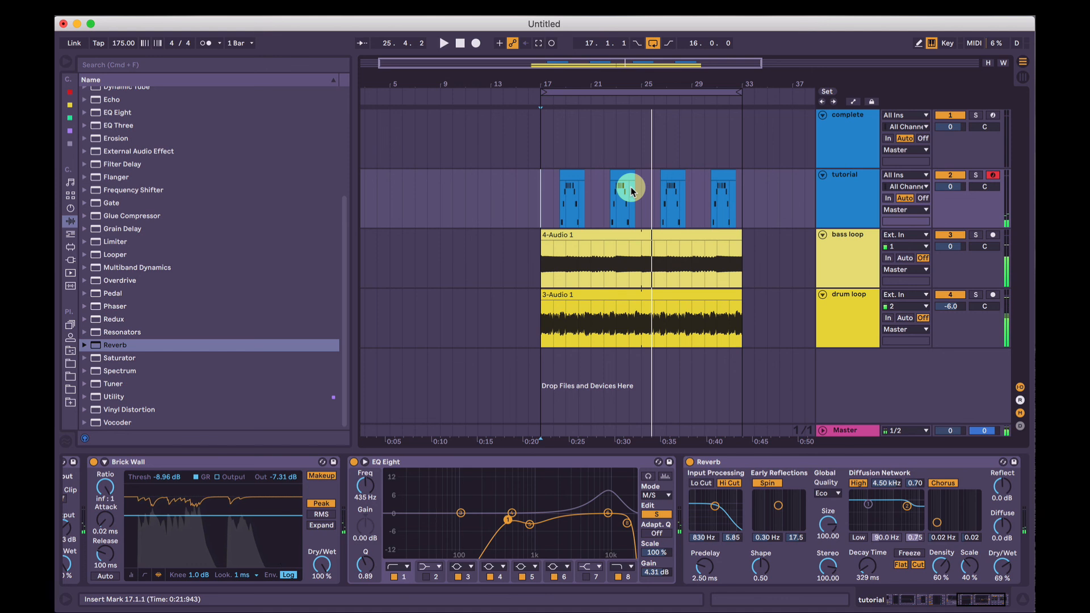